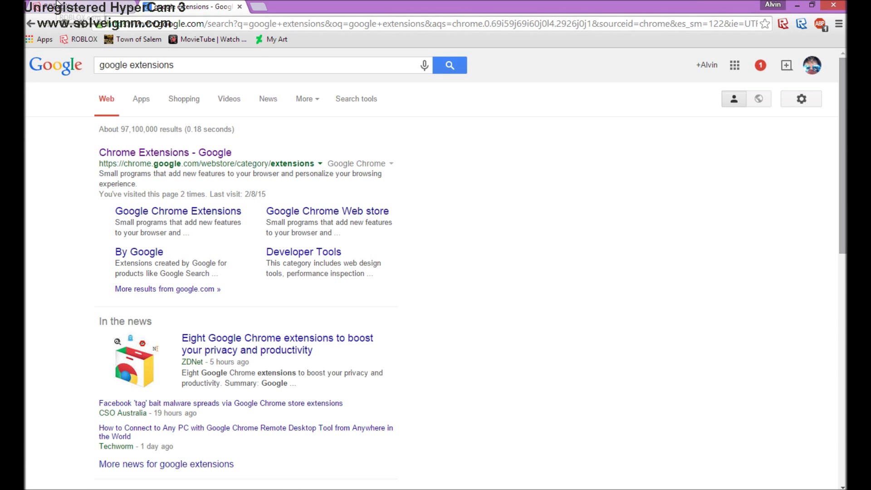
# - Switch to the ROBLOX page and open your own profile in a new browser tab
pyautogui.click(76, 6)
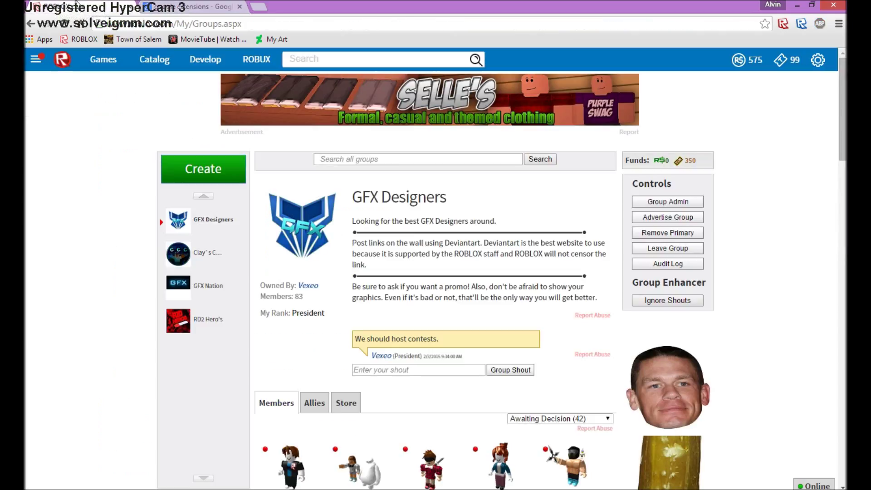
pyautogui.scroll(-1, 701, 376)
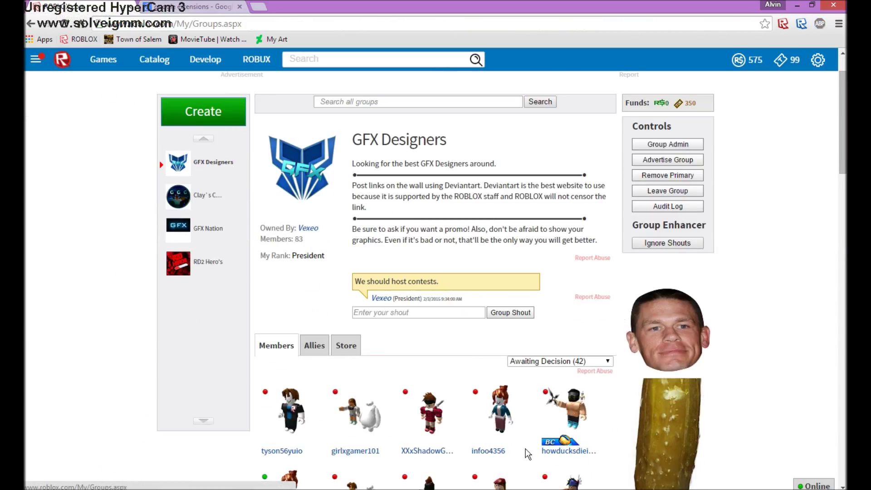
pyautogui.scroll(-3, 551, 247)
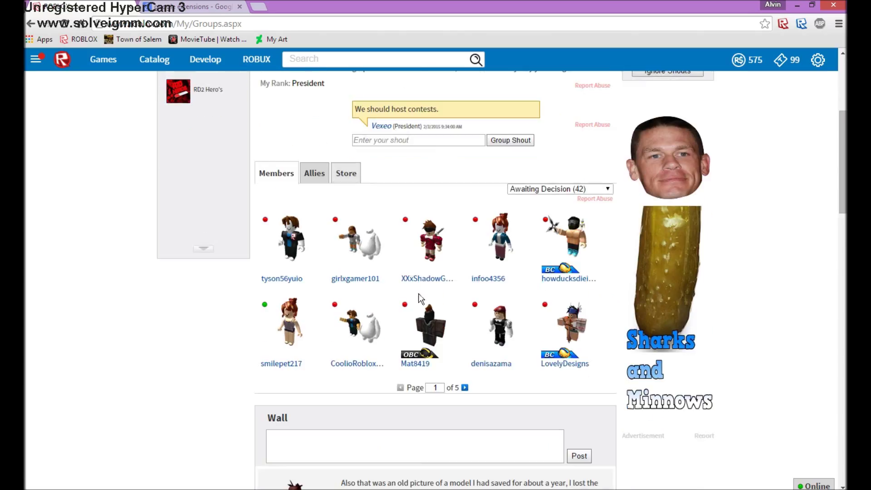
pyautogui.scroll(-2, 412, 319)
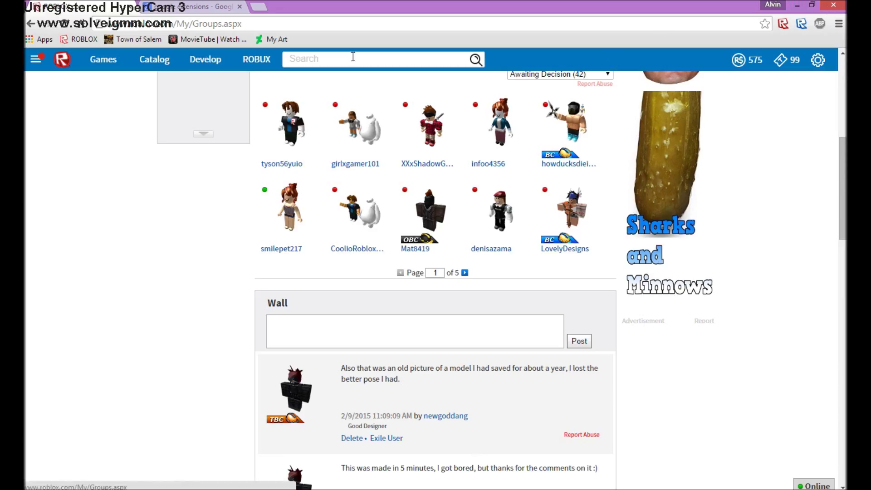
pyautogui.click(36, 62)
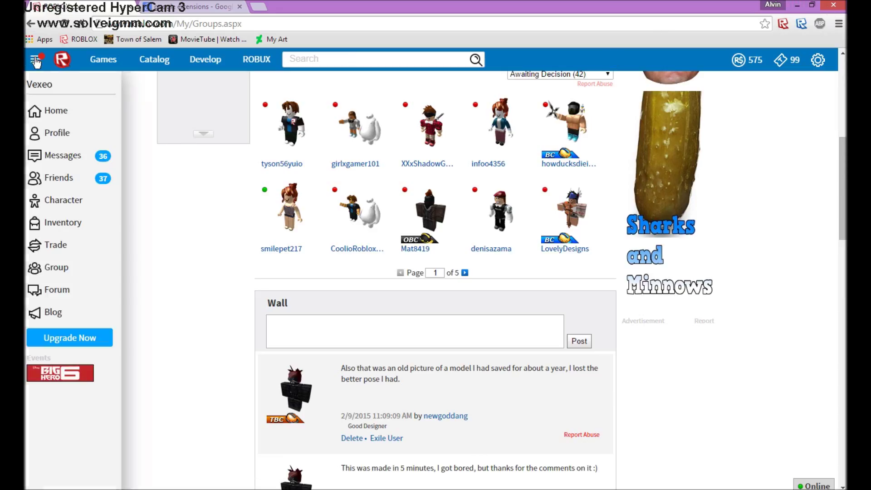
pyautogui.rightClick(61, 131)
pyautogui.press('Escape')
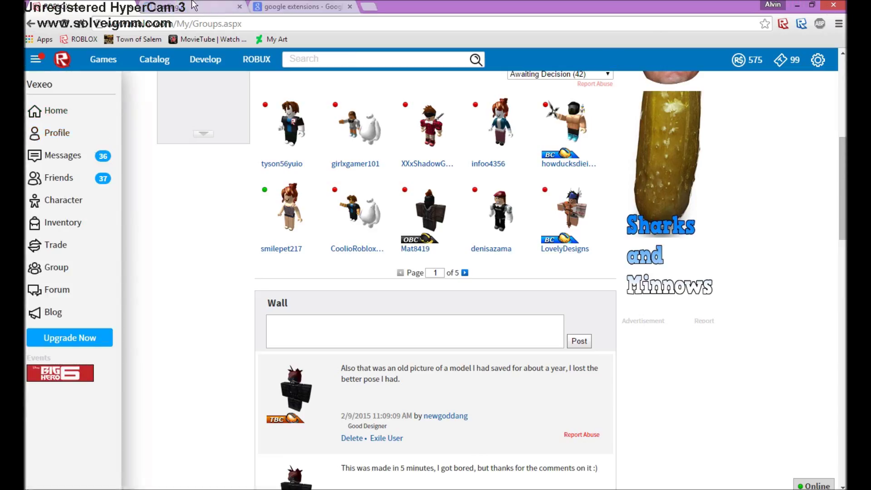
pyautogui.click(193, 6)
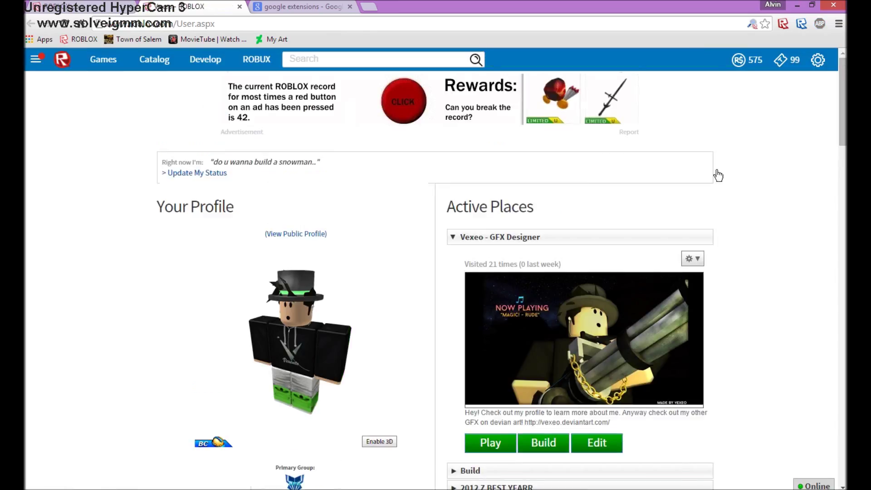
# - Download the profile's character as Vexeo.rbxl with the page's extension and open the file in ROBLOX Studio
pyautogui.click(751, 24)
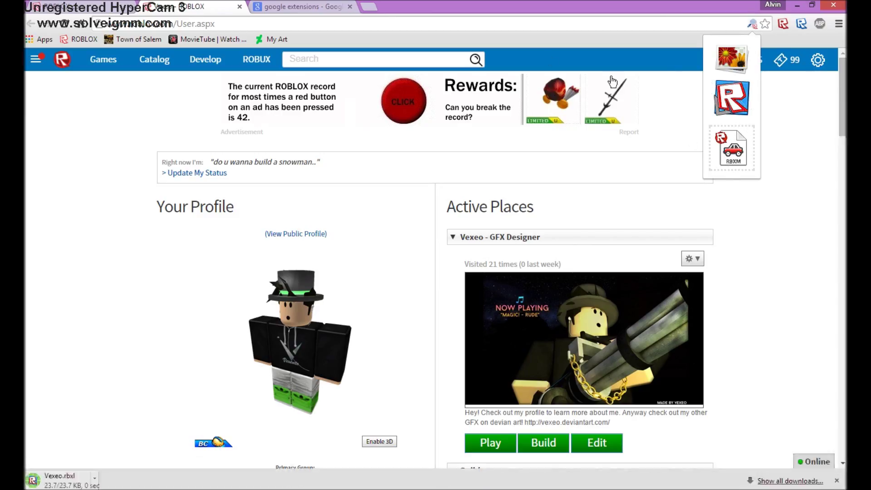
pyautogui.click(119, 476)
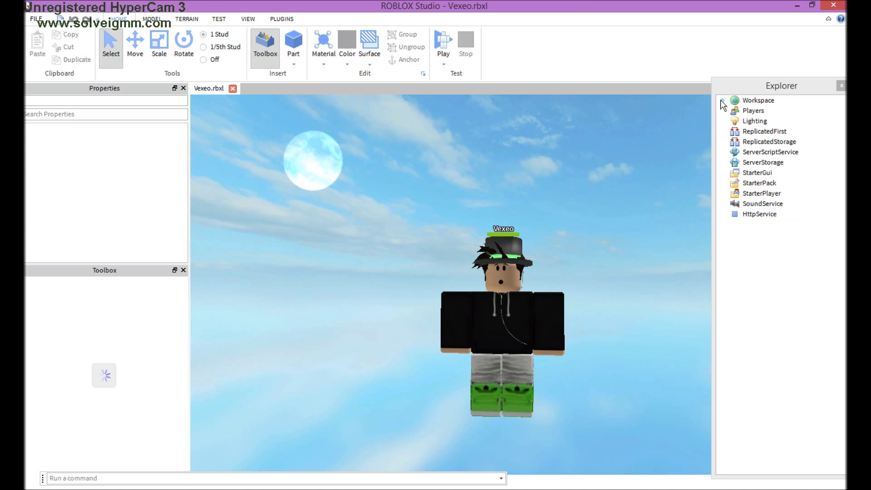
# - Rename the character's Head part in the Workspace to "." and back to Head
pyautogui.click(722, 100)
pyautogui.click(734, 132)
pyautogui.click(776, 215)
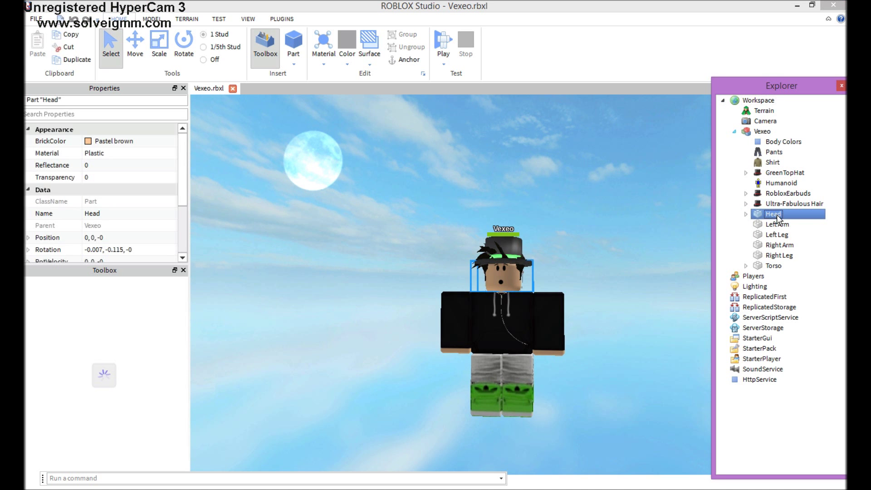
pyautogui.write('.')
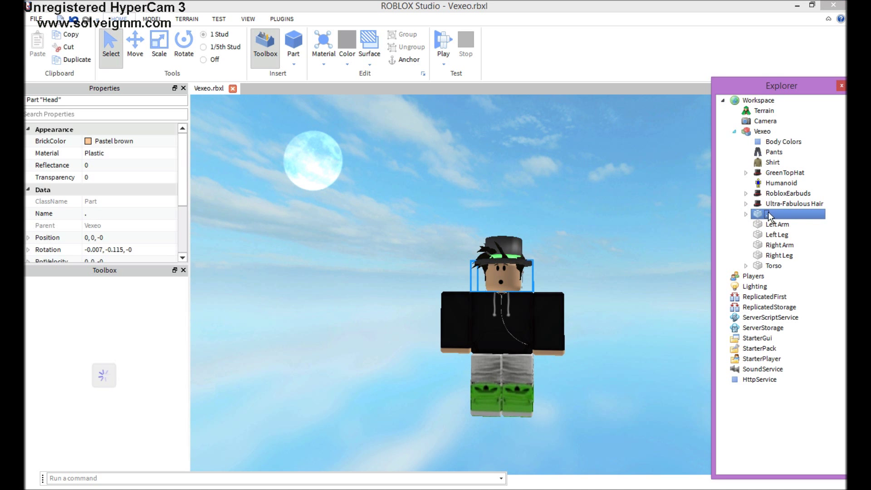
pyautogui.press('Return')
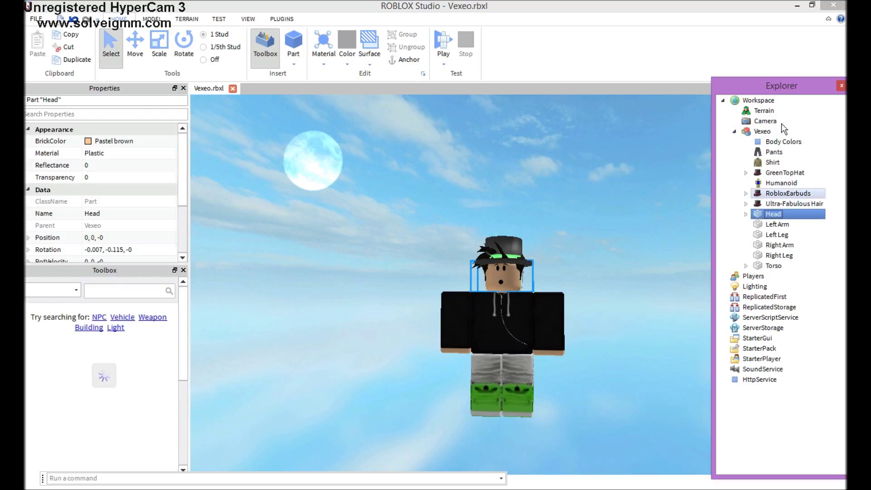
# - Rotate the character's Left Arm outward by about 8.13 degrees with the qCmdUtl RotatePivot tool
pyautogui.click(734, 131)
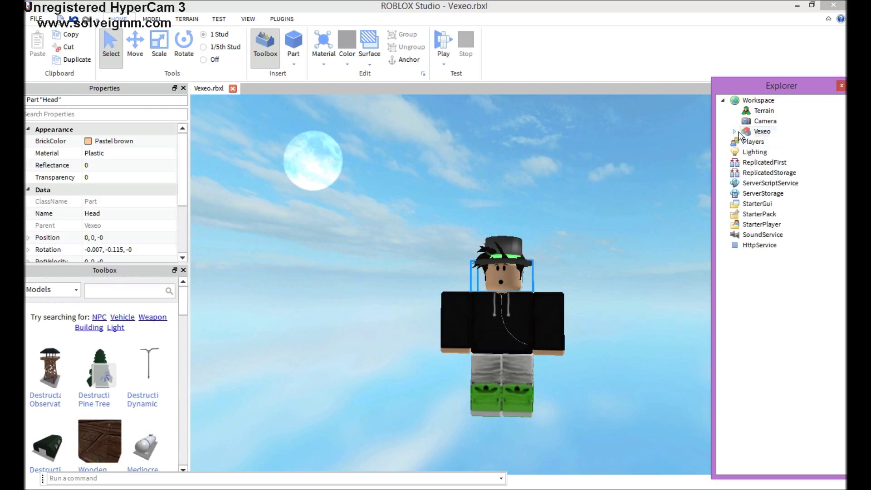
pyautogui.click(734, 131)
pyautogui.click(781, 225)
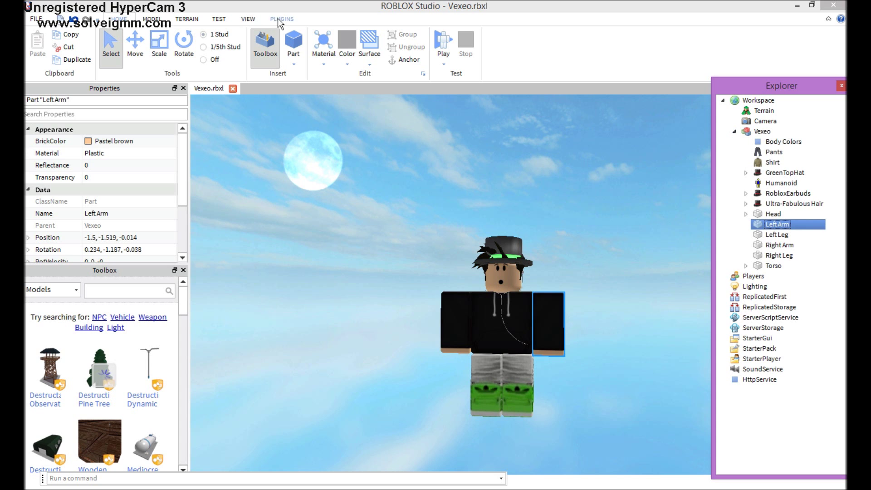
pyautogui.click(279, 22)
pyautogui.click(104, 42)
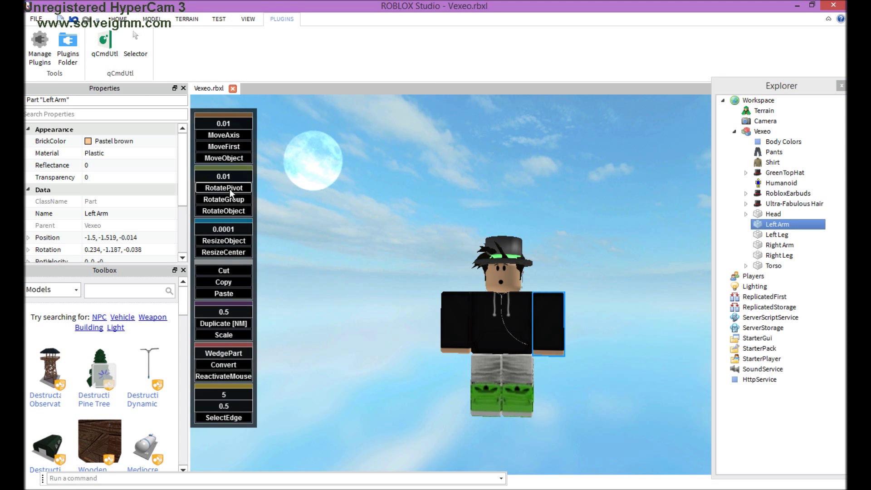
pyautogui.click(230, 189)
pyautogui.moveTo(507, 223); pyautogui.dragTo(522, 234, button='right')
pyautogui.moveTo(516, 124); pyautogui.dragTo(490, 126)
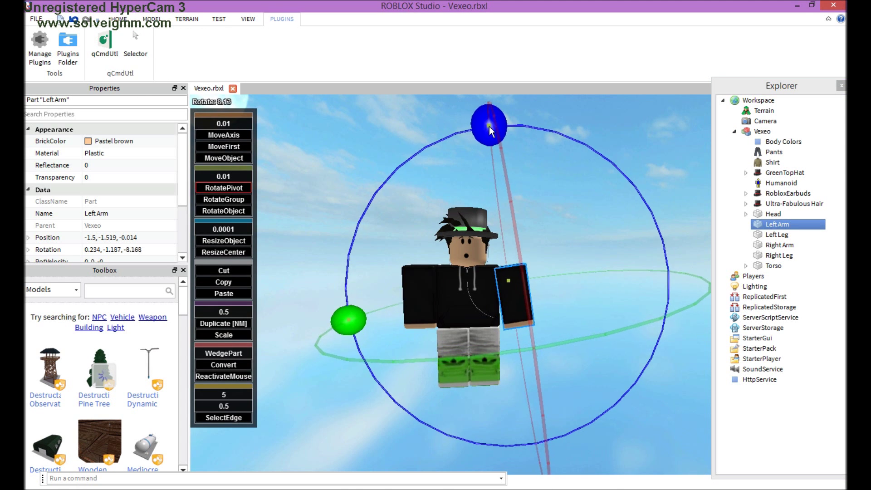
# - Rotate the Right Arm by about 6.19 degrees with RotatePivot and select the whole Vexeo model
pyautogui.click(786, 247)
pyautogui.moveTo(416, 121); pyautogui.dragTo(440, 128)
pyautogui.click(766, 132)
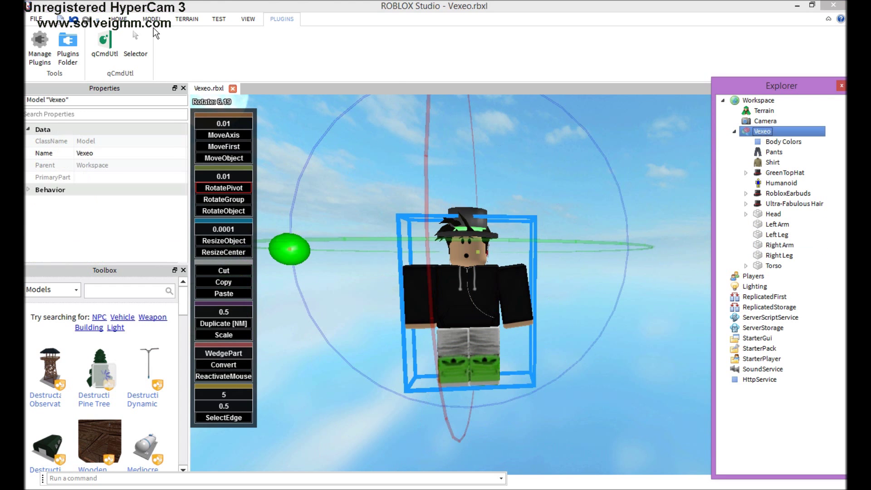
pyautogui.click(120, 20)
pyautogui.click(282, 19)
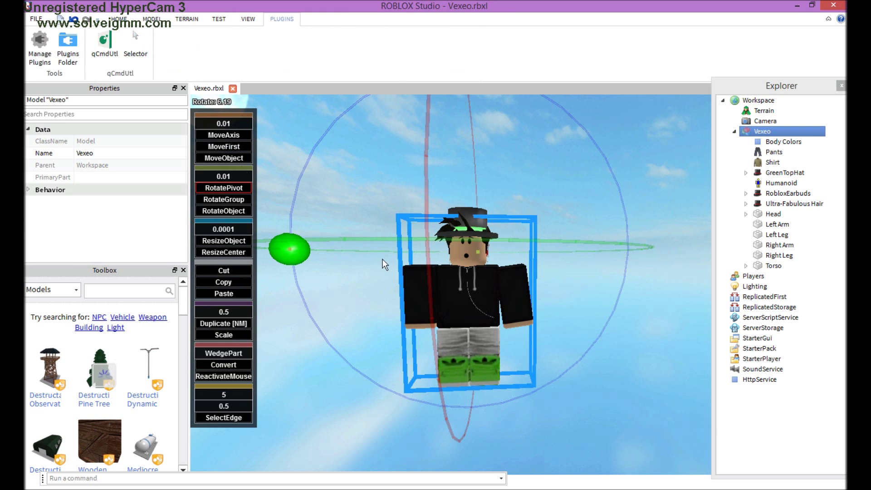
# - Rotate the Right Arm outward by about 10.03 degrees with RotatePivot and deselect it
pyautogui.click(785, 246)
pyautogui.moveTo(418, 129); pyautogui.dragTo(446, 145)
pyautogui.click(548, 186)
pyautogui.moveTo(547, 187); pyautogui.dragTo(626, 175, button='right')
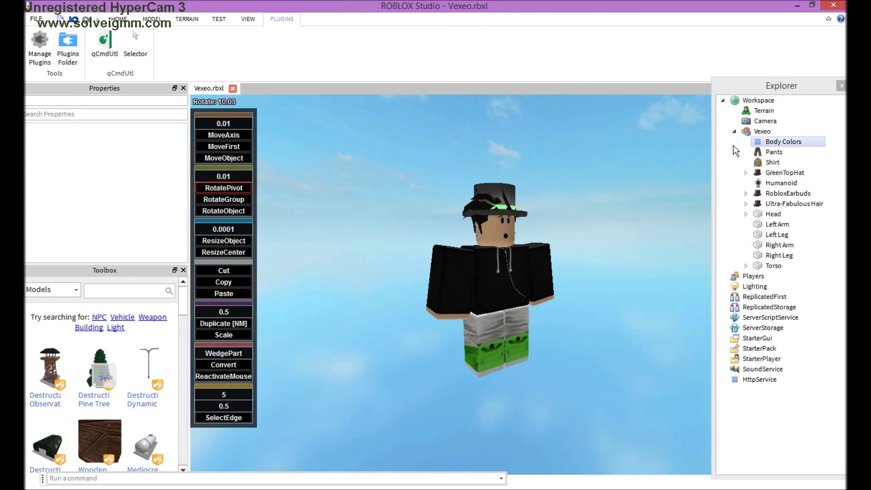
# - Export the Vexeo model to the C4DModels folder as an Object Model (*.obj) file named VexeoYTTUtor
pyautogui.click(734, 132)
pyautogui.click(768, 128)
pyautogui.rightClick(767, 131)
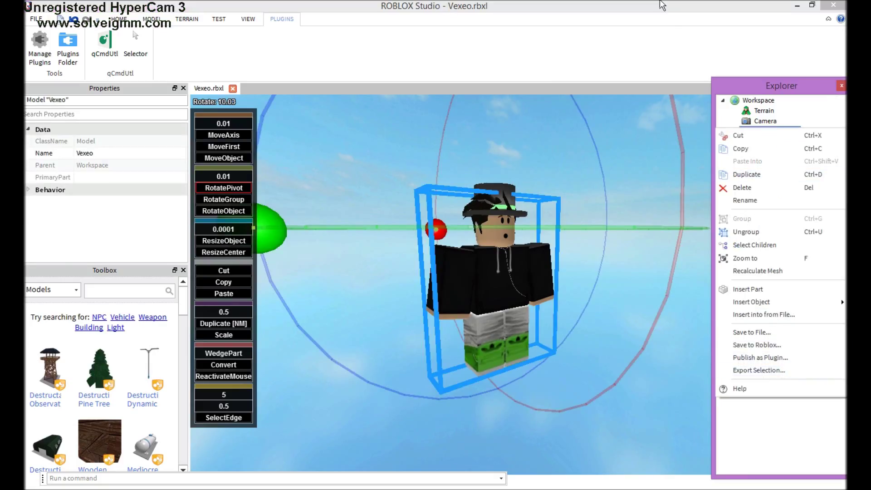
pyautogui.click(682, 2)
pyautogui.rightClick(756, 131)
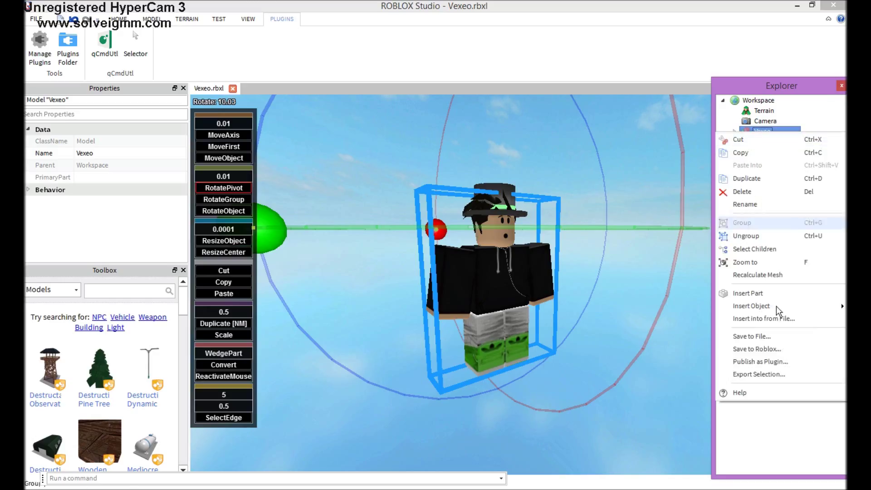
pyautogui.click(763, 374)
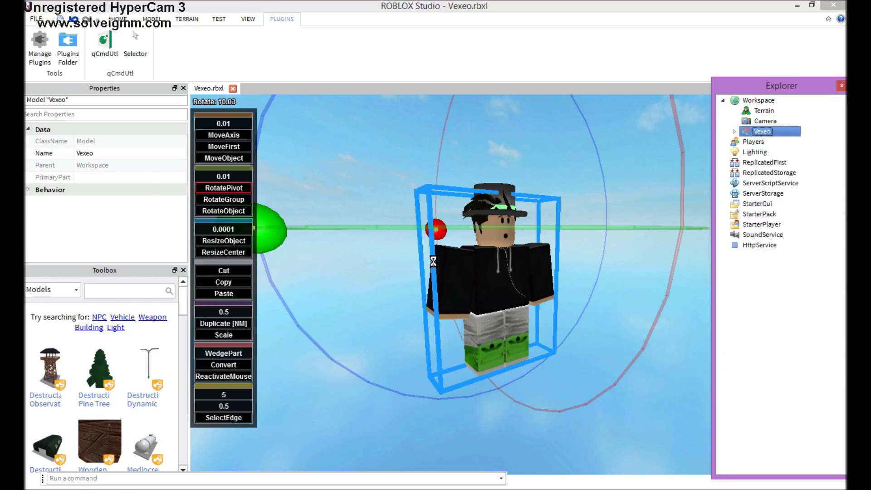
pyautogui.moveTo(524, 123); pyautogui.dragTo(529, 172)
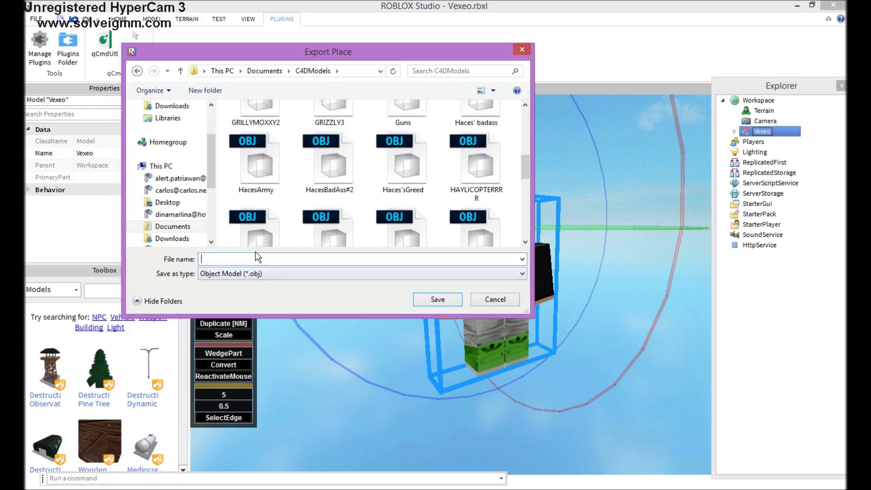
pyautogui.write('Vex')
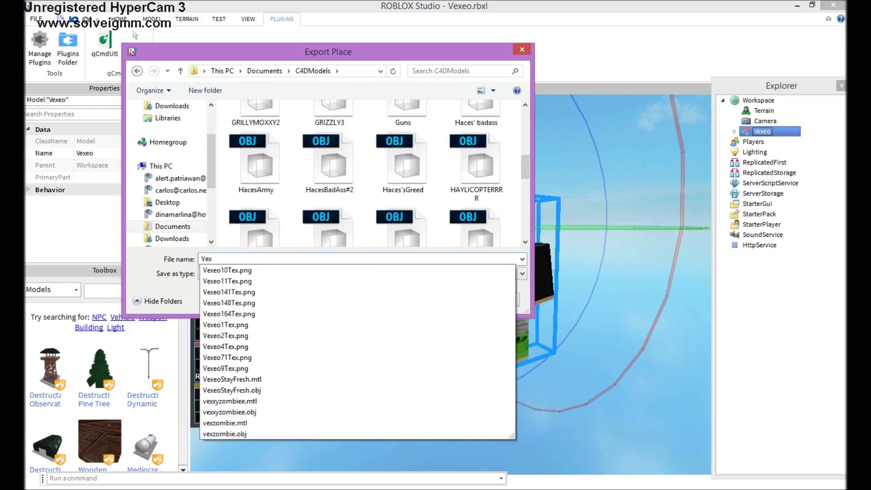
pyautogui.write('eo')
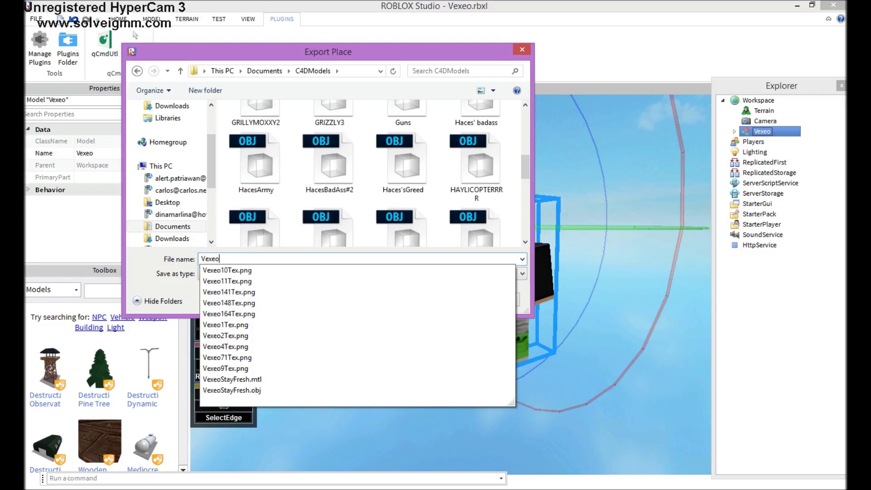
pyautogui.write('YTTUtor')
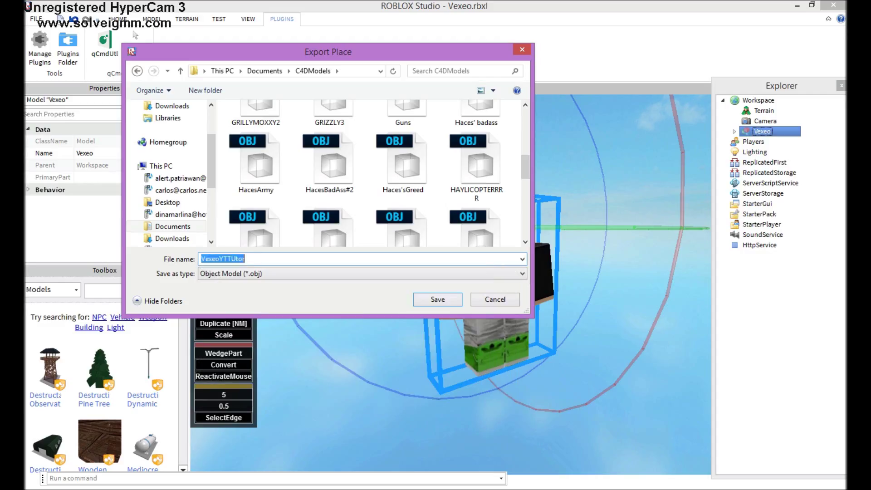
pyautogui.press('Return')
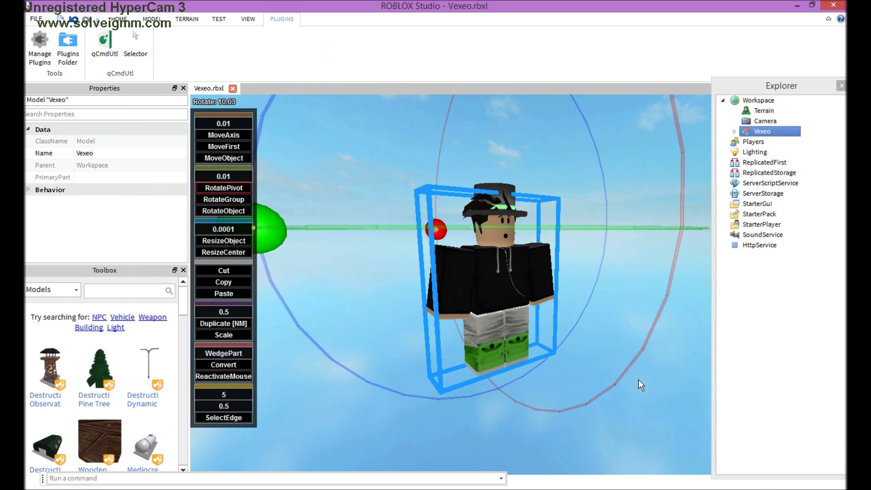
# - Switch to CINEMA 4D and merge the exported Vexeo OBJ model into the empty scene with the default import settings
pyautogui.moveTo(626, 265)
pyautogui.mouseDown(button='right')
pyautogui.moveTo(638, 265)
pyautogui.moveTo(632, 261)
pyautogui.mouseUp(button='right')
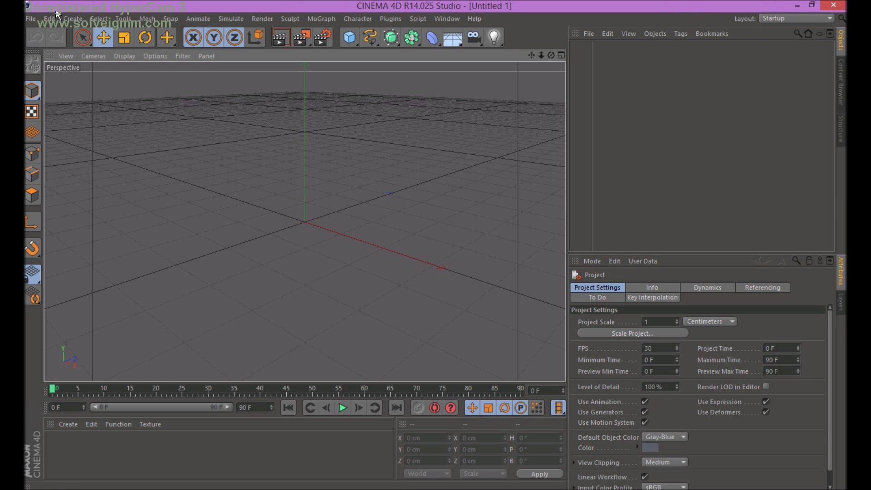
pyautogui.click(30, 18)
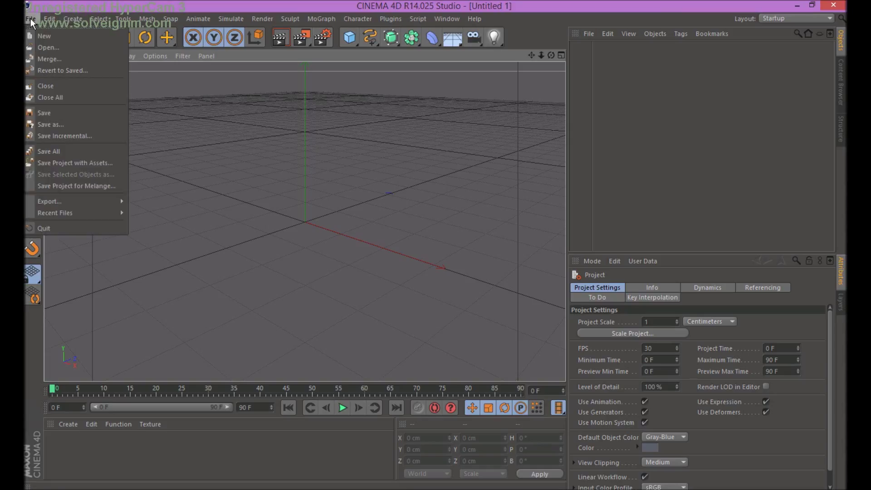
pyautogui.click(48, 58)
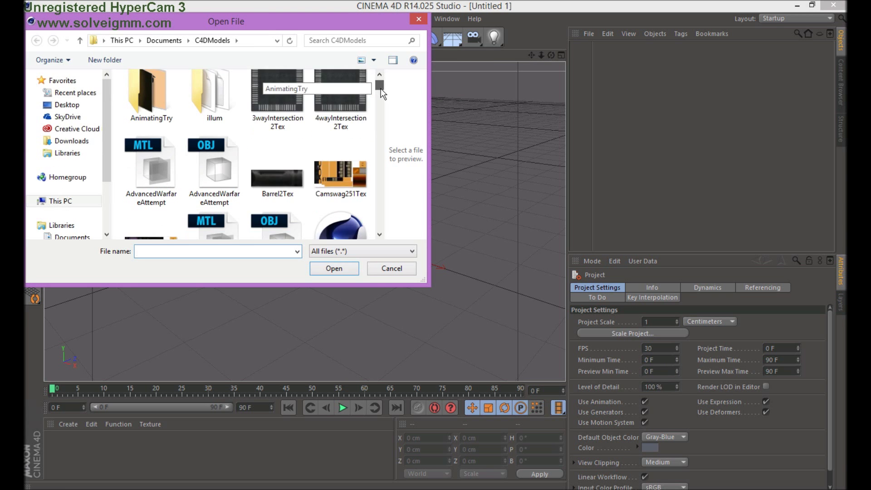
pyautogui.moveTo(380, 88); pyautogui.dragTo(373, 200)
pyautogui.click(151, 229)
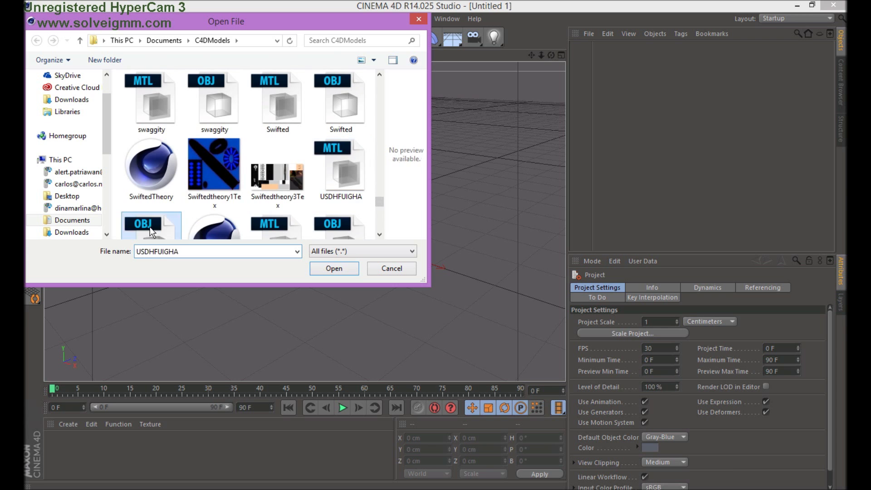
pyautogui.doubleClick(164, 198)
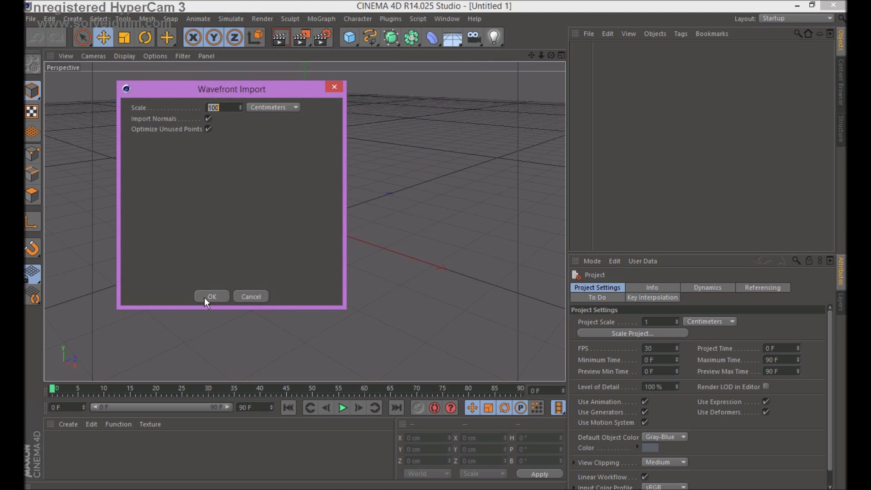
pyautogui.click(206, 298)
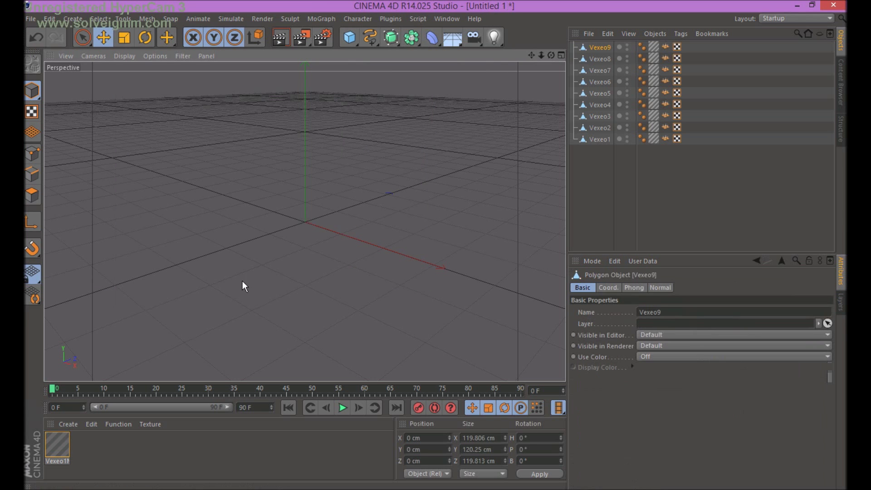
# - Select all nine imported objects, Vexeo1 to Vexeo9, and raise them about 418 cm along the Y axis
pyautogui.keyDown('shift'); pyautogui.click(595, 142); pyautogui.keyUp('shift')
pyautogui.moveTo(304, 155); pyautogui.dragTo(304, 0)
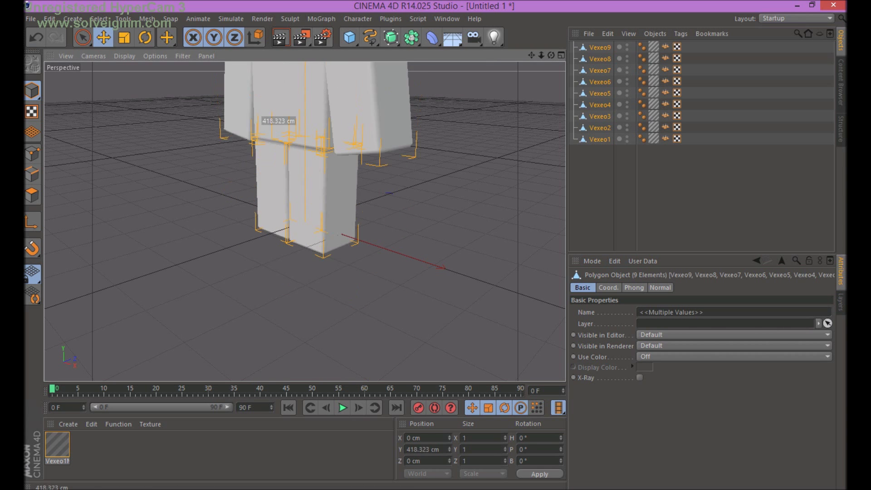
pyautogui.moveTo(281, 124); pyautogui.dragTo(281, 108)
# - Deselect the character parts and turn off the Specular channel of the imported Vexeo1Mtl material
pyautogui.moveTo(534, 54); pyautogui.dragTo(418, 12)
pyautogui.click(499, 130)
pyautogui.moveTo(533, 54); pyautogui.dragTo(508, 61)
pyautogui.click(62, 453)
pyautogui.doubleClick(63, 457)
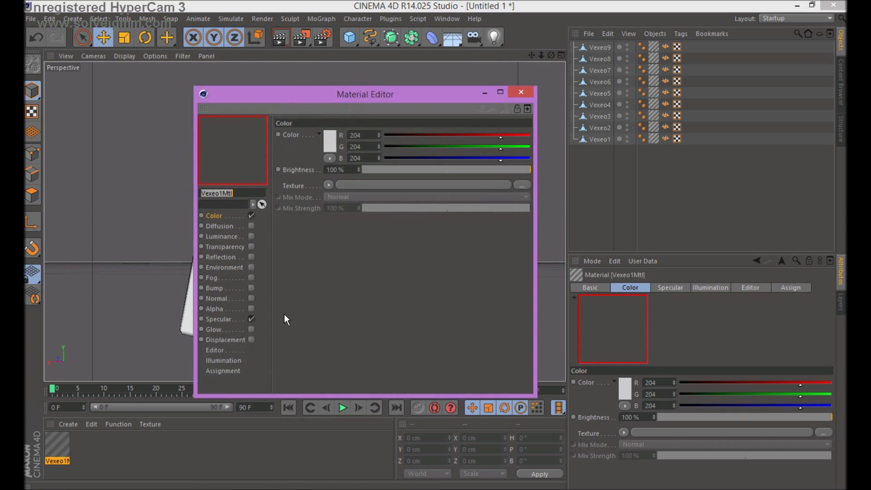
pyautogui.click(233, 320)
pyautogui.click(251, 319)
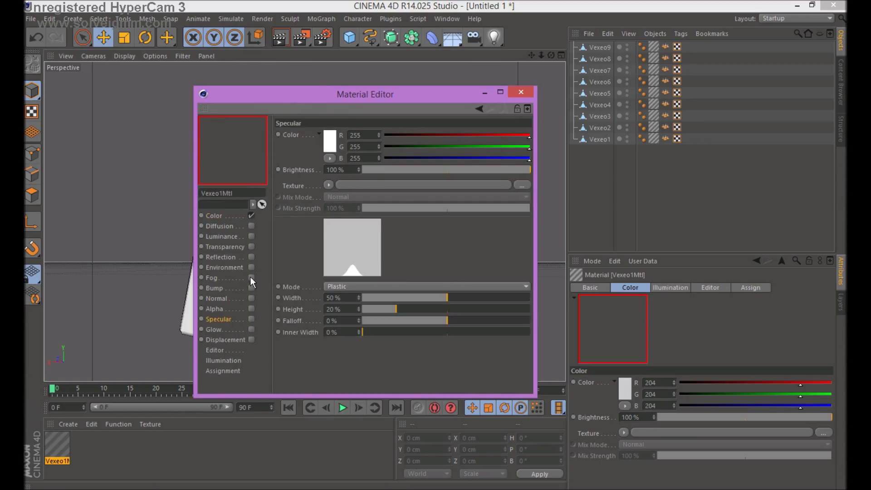
# - Load the Vexeo164Tex image from Documents > C4DModels as the Color texture of the Vexeo1Mtl material
pyautogui.click(230, 216)
pyautogui.click(515, 184)
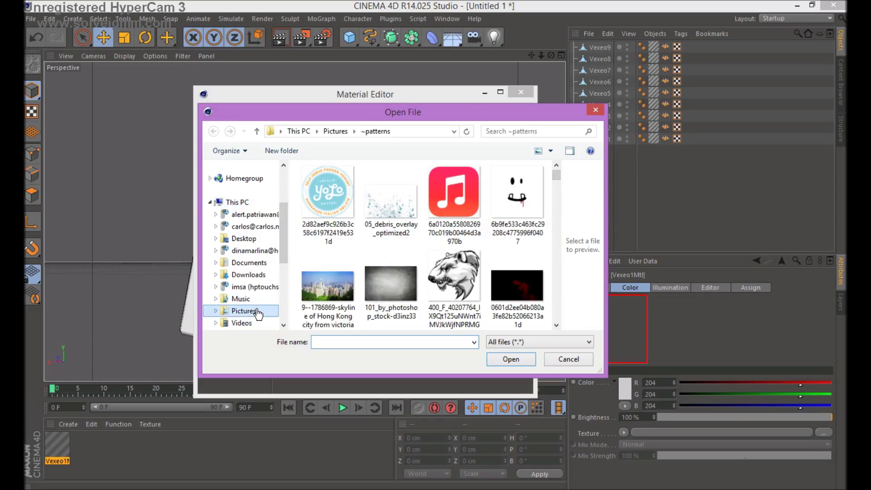
pyautogui.click(256, 312)
pyautogui.click(251, 262)
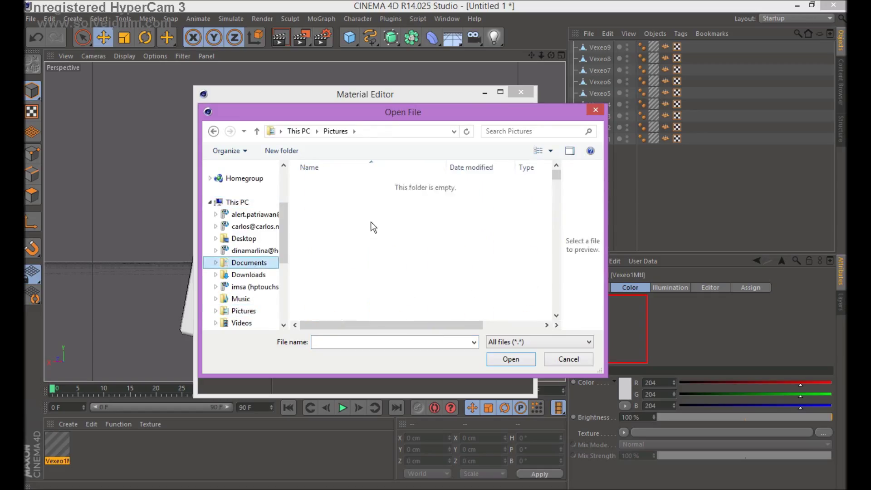
pyautogui.doubleClick(375, 213)
pyautogui.scroll(-15, 550, 284)
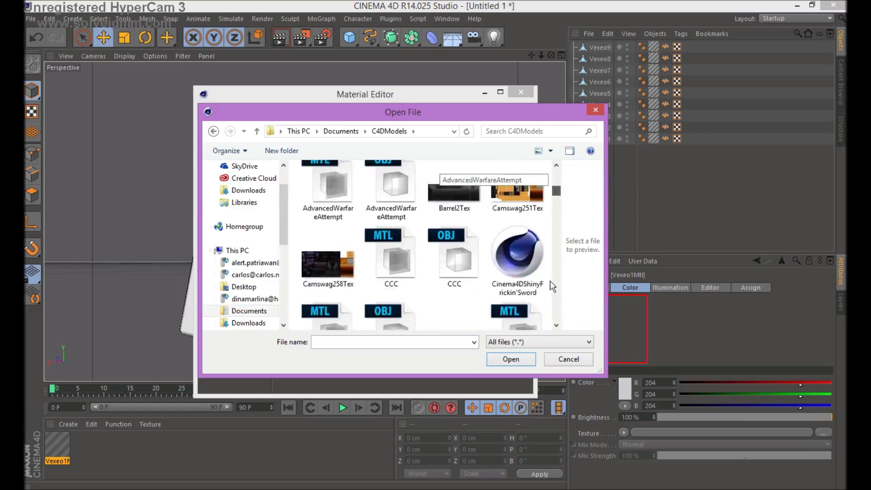
pyautogui.scroll(3, 553, 315)
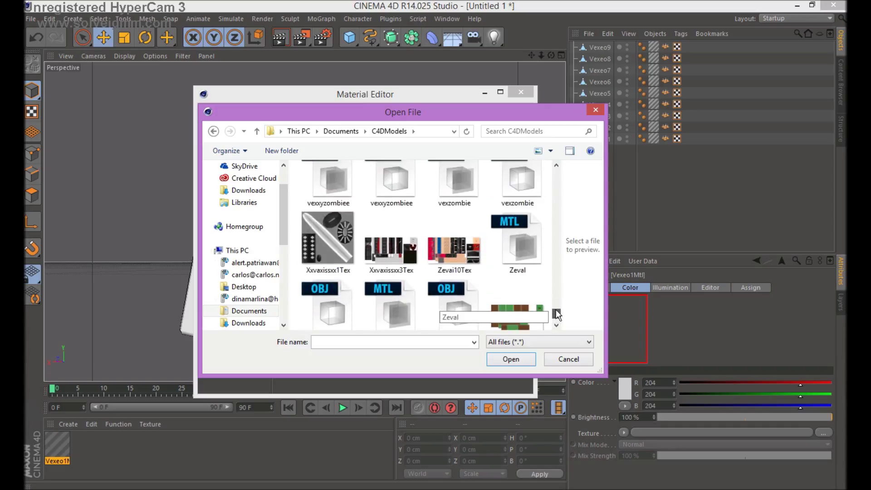
pyautogui.scroll(3, 560, 312)
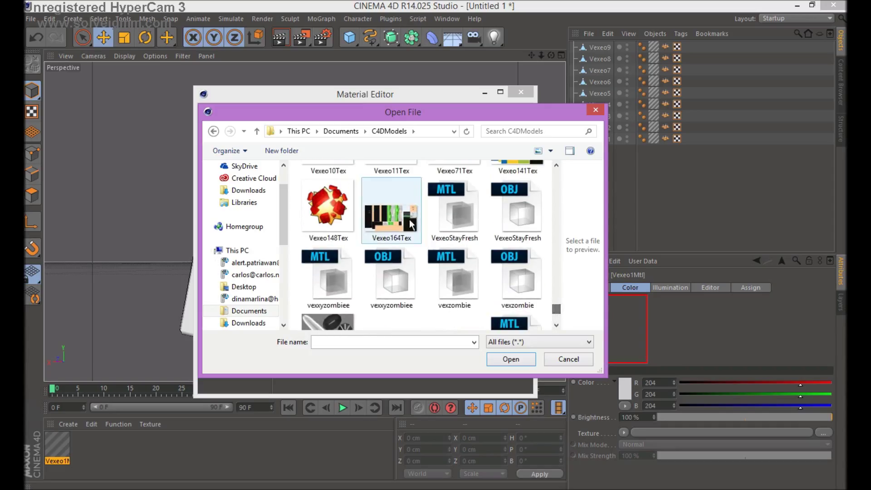
pyautogui.scroll(-6, 559, 313)
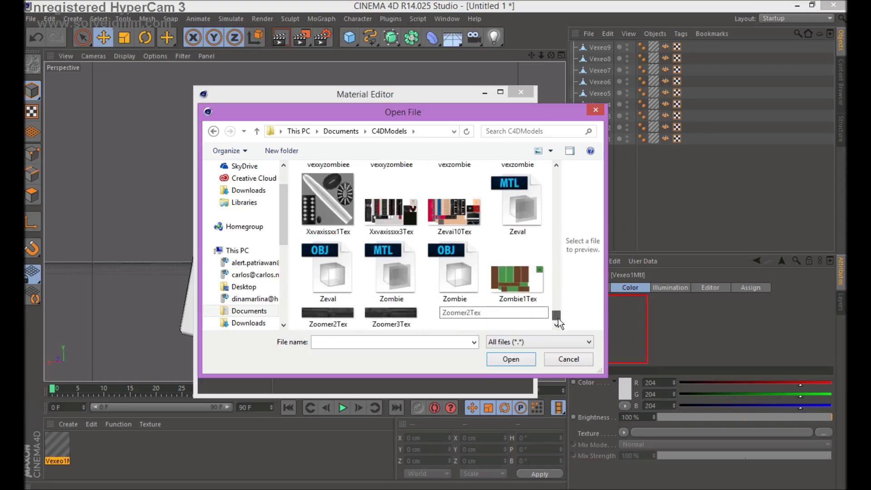
pyautogui.scroll(6, 558, 315)
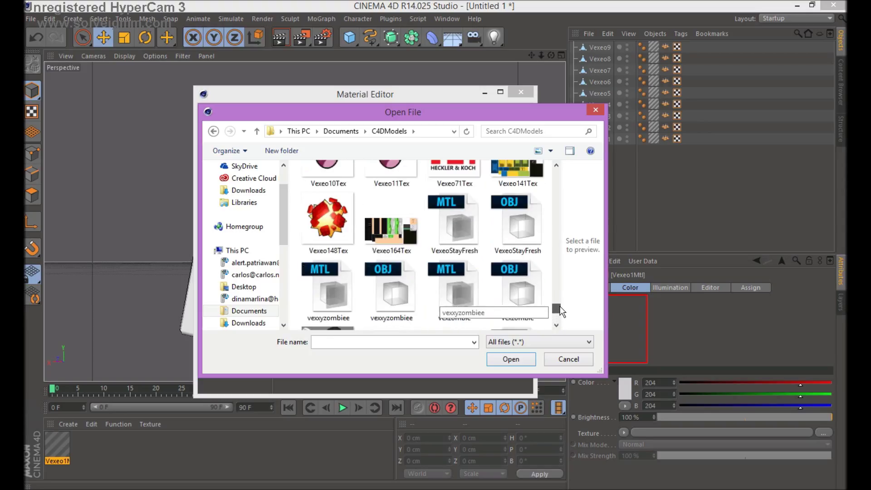
pyautogui.doubleClick(405, 228)
pyautogui.click(502, 290)
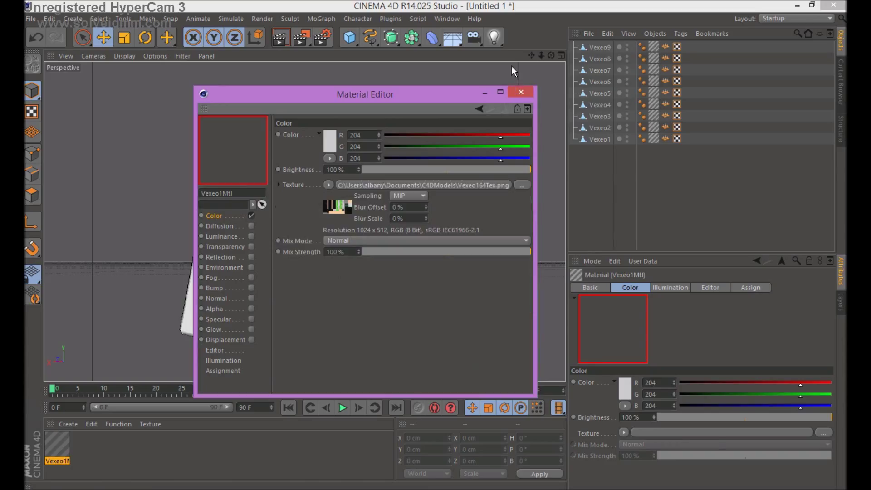
pyautogui.click(521, 92)
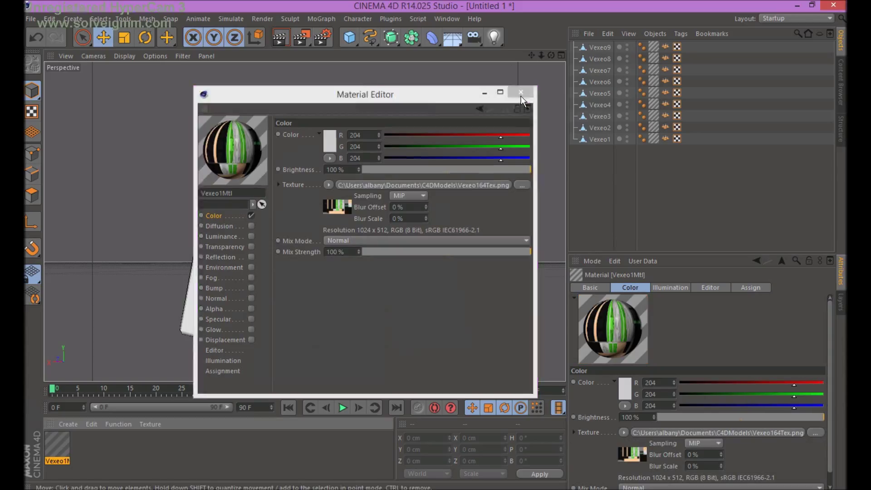
# - Render the active view to check the textured character from the front
pyautogui.moveTo(551, 55)
pyautogui.mouseDown()
pyautogui.moveTo(487, 55)
pyautogui.moveTo(516, 71)
pyautogui.moveTo(547, 55)
pyautogui.moveTo(503, 68)
pyautogui.moveTo(522, 67)
pyautogui.moveTo(532, 44)
pyautogui.moveTo(531, 56)
pyautogui.moveTo(481, 58)
pyautogui.moveTo(553, 56)
pyautogui.mouseUp()
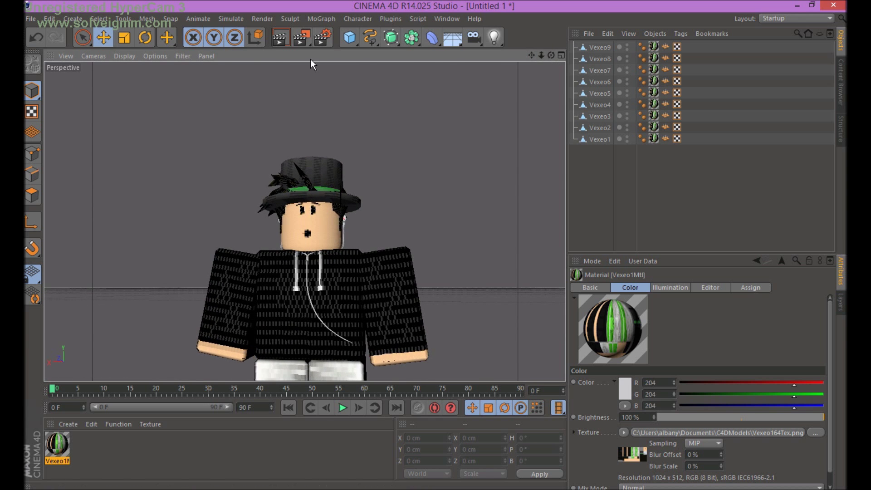
pyautogui.click(280, 39)
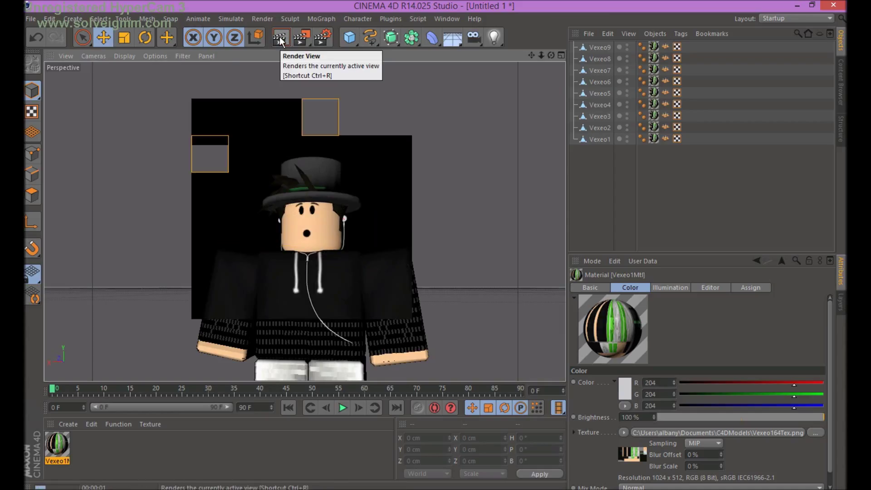
pyautogui.moveTo(551, 56); pyautogui.dragTo(522, 56)
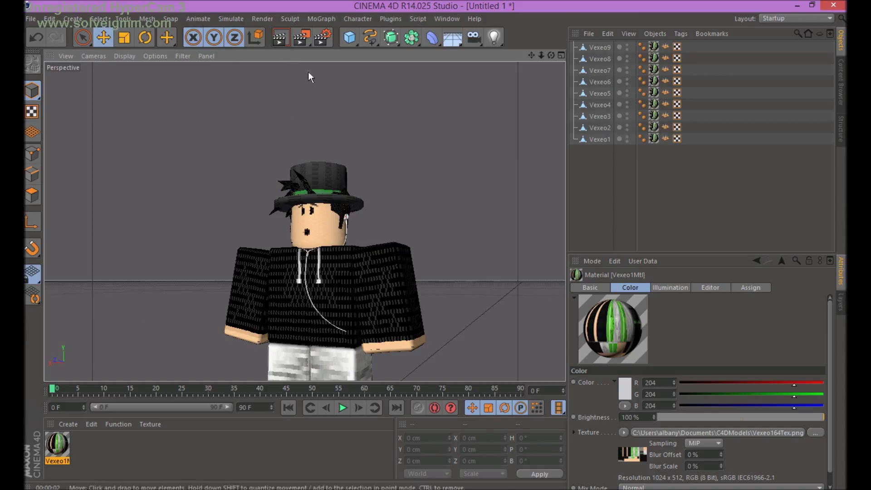
# - Add a Floor object and a Sky object to the scene
pyautogui.click(72, 18)
pyautogui.moveTo(86, 86)
pyautogui.click(130, 100)
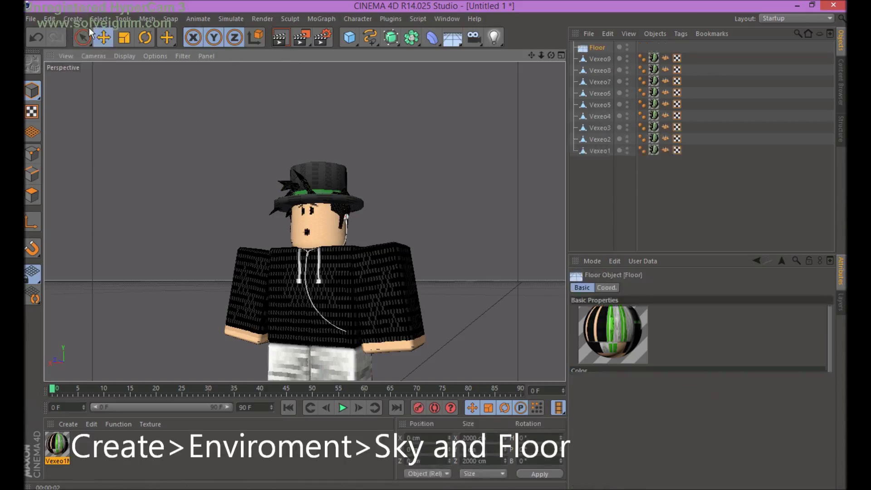
pyautogui.click(73, 19)
pyautogui.moveTo(85, 101)
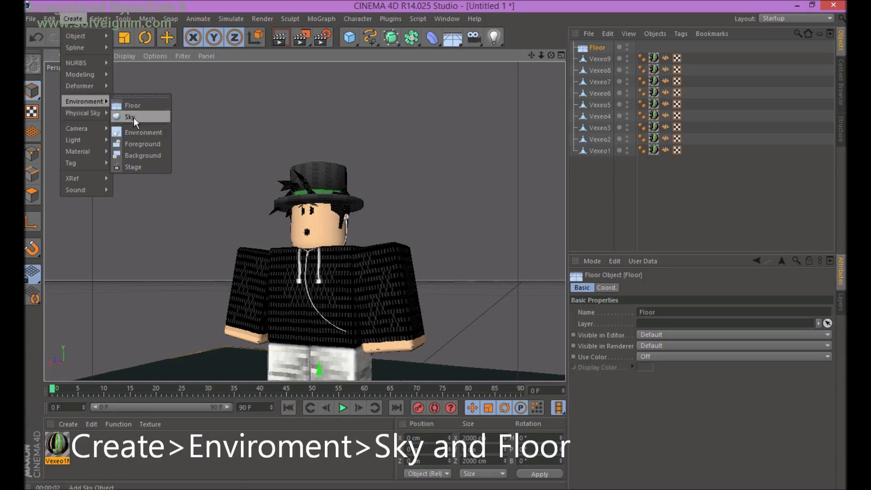
pyautogui.click(134, 119)
pyautogui.moveTo(595, 71); pyautogui.dragTo(598, 65)
pyautogui.click(659, 356)
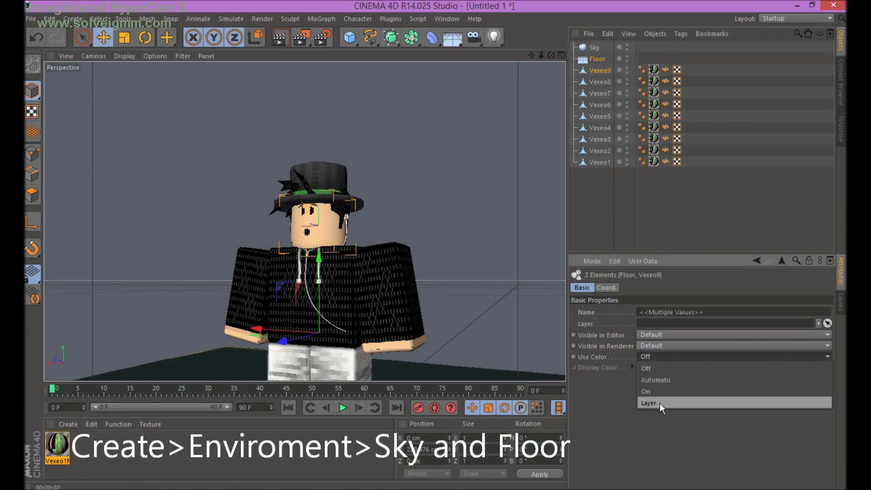
pyautogui.click(649, 391)
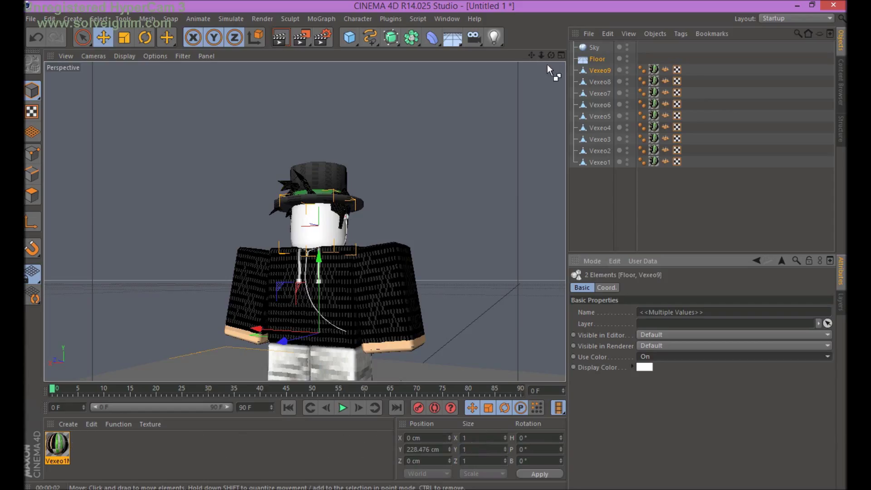
pyautogui.hotkey('ctrl', 'z')
# - Set Use Color to On for both the Sky and Floor objects, and render the active view
pyautogui.click(597, 58)
pyautogui.keyDown('ctrl'); pyautogui.click(594, 47); pyautogui.keyUp('ctrl')
pyautogui.click(660, 357)
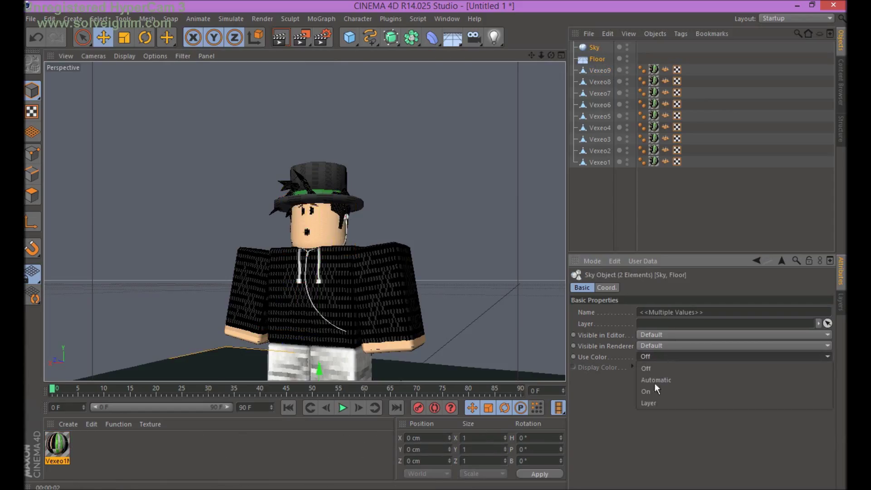
pyautogui.click(651, 391)
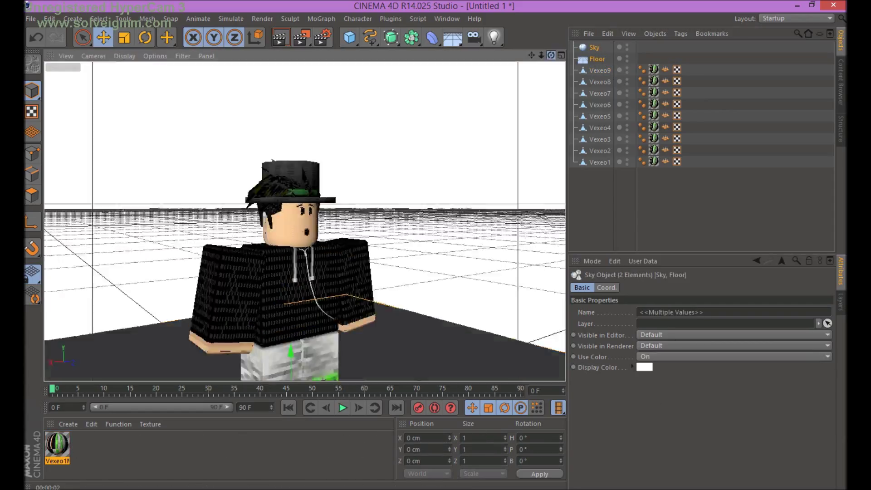
pyautogui.moveTo(550, 55); pyautogui.dragTo(483, 36)
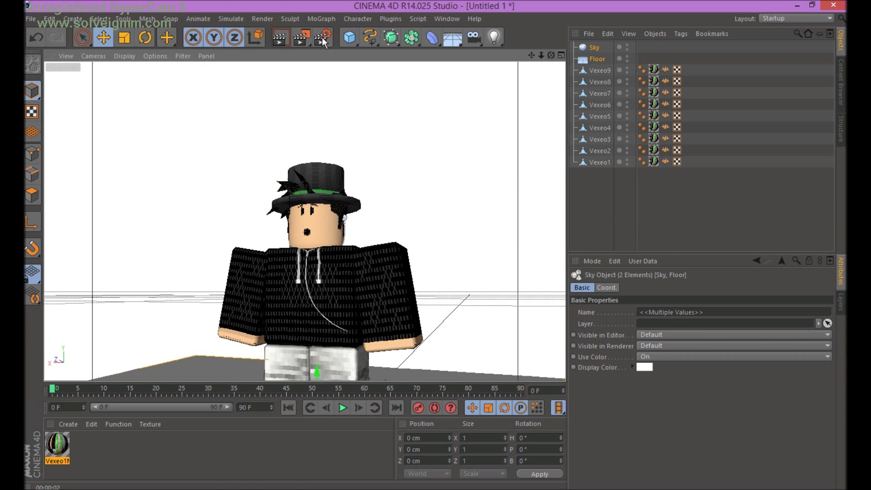
pyautogui.click(280, 38)
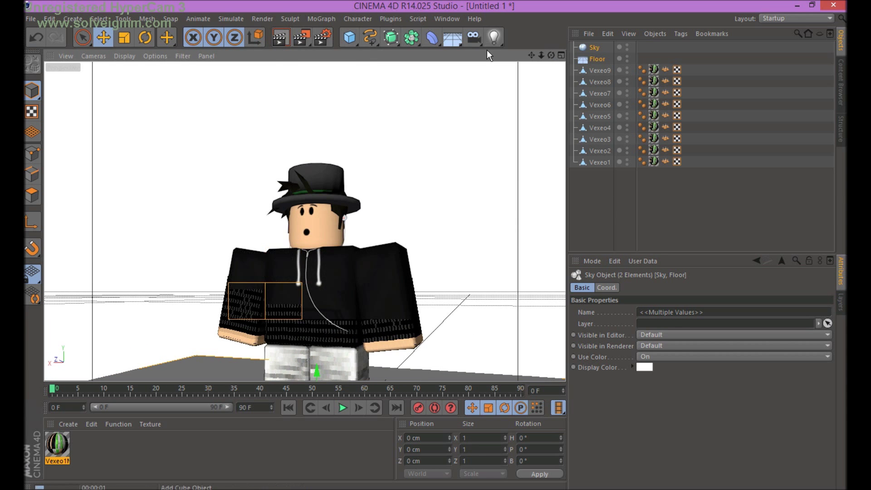
# - Set the render output size to 1980 pixels wide and 1080 pixels high
pyautogui.click(323, 37)
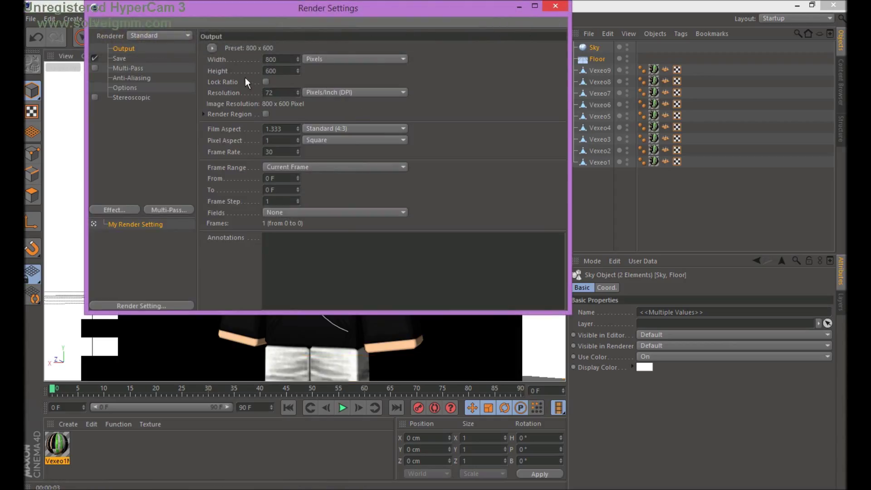
pyautogui.write('1980')
pyautogui.press('Tab')
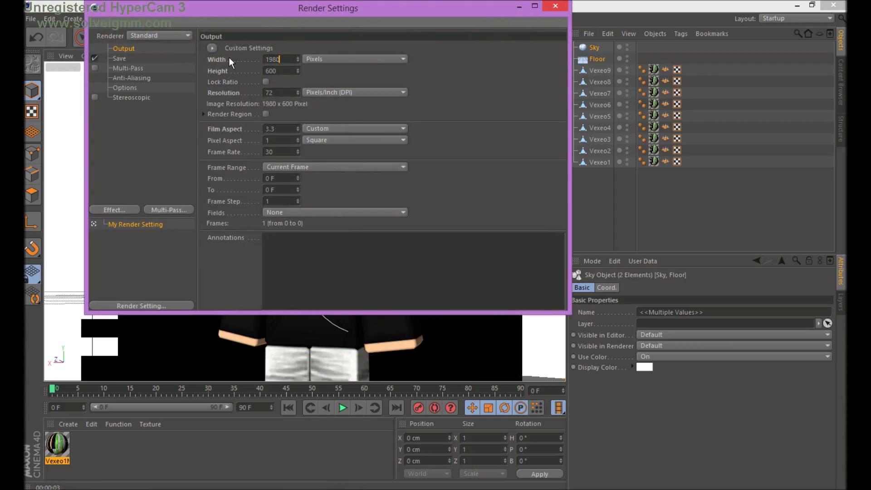
pyautogui.write('1080')
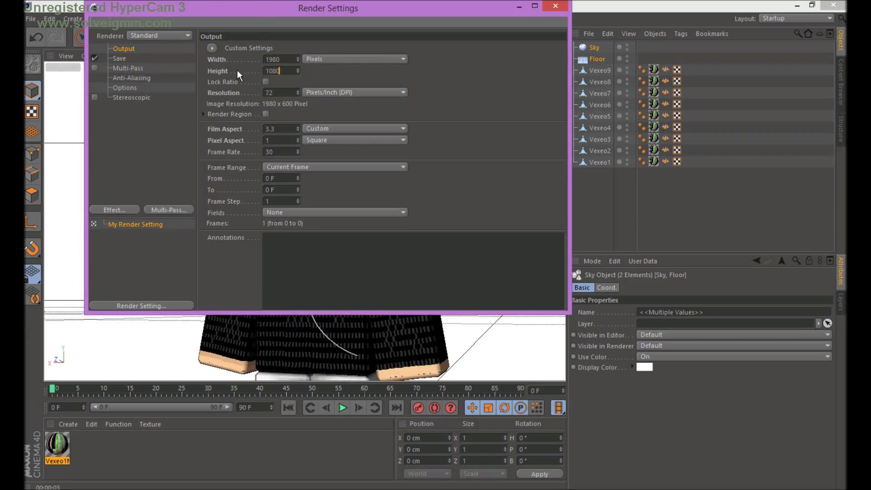
pyautogui.click(141, 169)
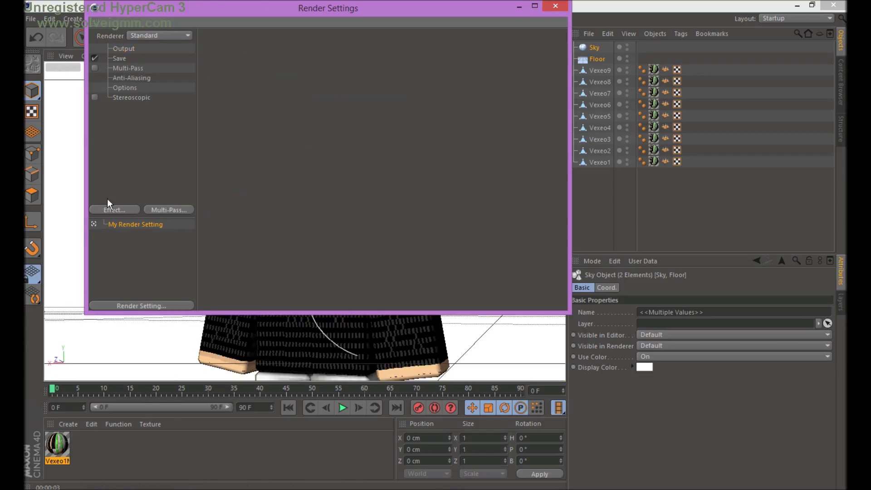
pyautogui.click(116, 209)
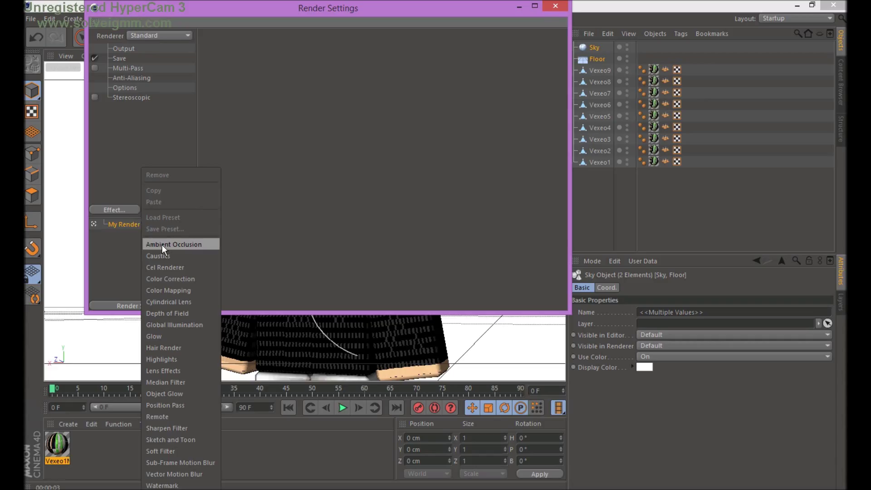
pyautogui.click(545, 11)
pyautogui.click(545, 7)
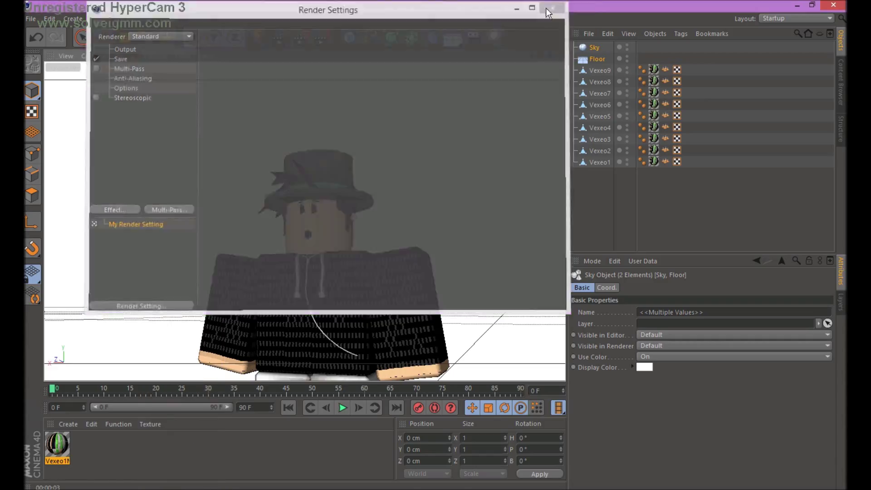
pyautogui.click(327, 37)
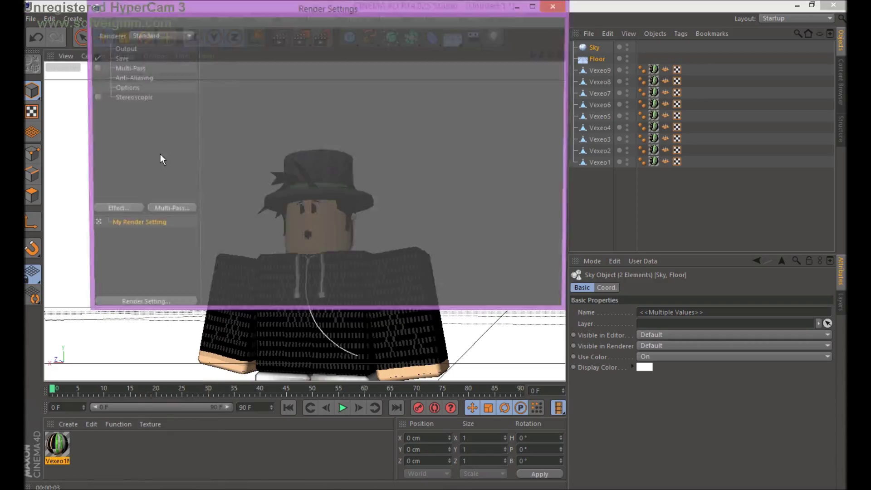
# - Add the Ambient Occlusion and Global Illumination effects to the render settings
pyautogui.click(109, 210)
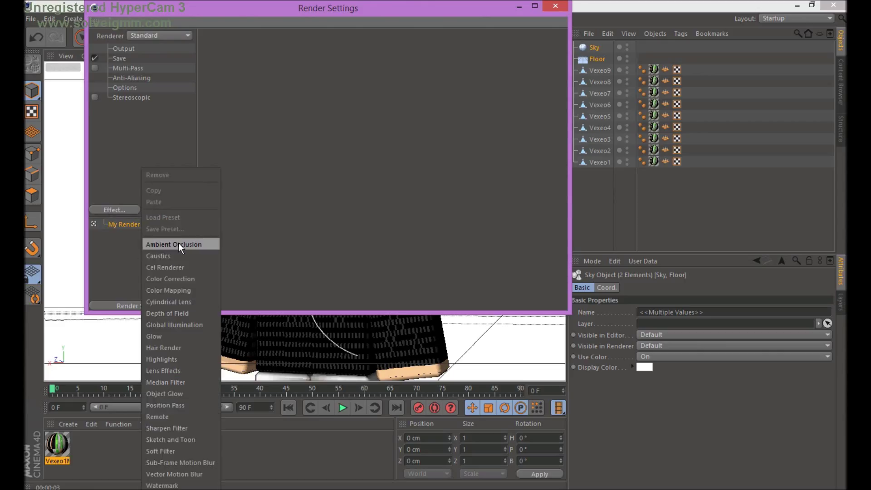
pyautogui.click(179, 243)
pyautogui.click(122, 210)
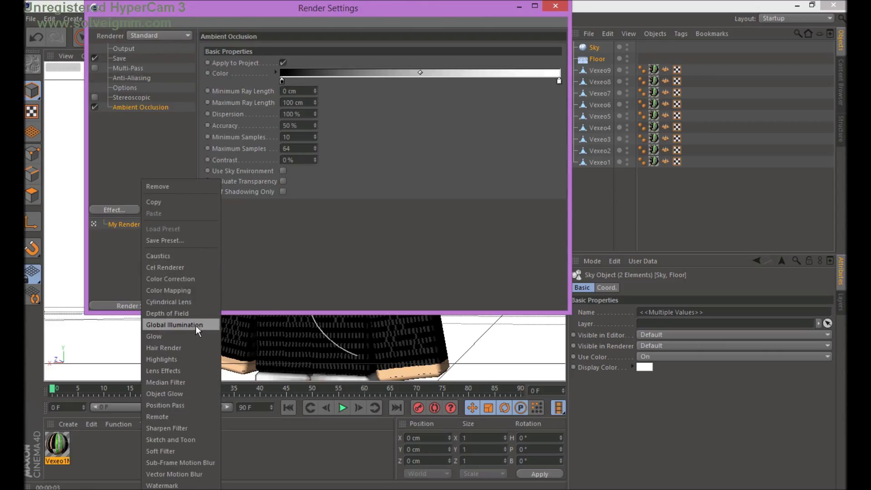
pyautogui.click(181, 325)
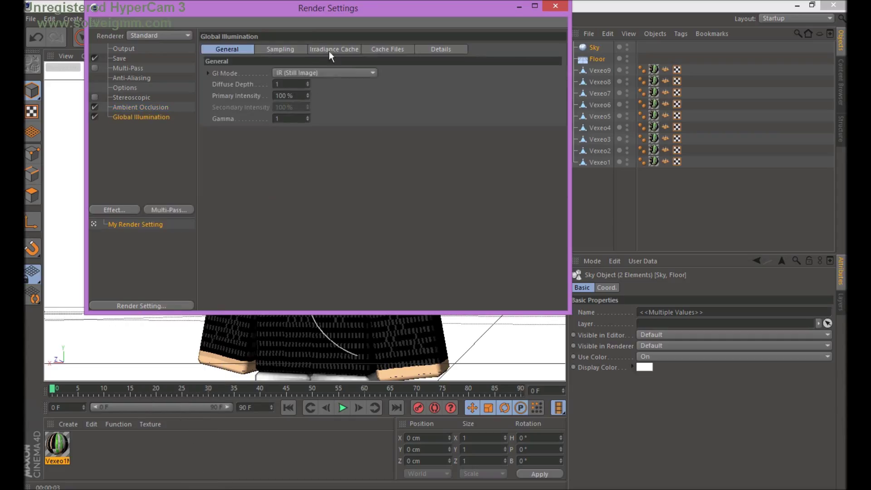
# - Set Global Illumination samples to Low, with the Irradiance Cache record density at Low and smoothing at Minimal
pyautogui.click(290, 49)
pyautogui.click(303, 73)
pyautogui.click(303, 109)
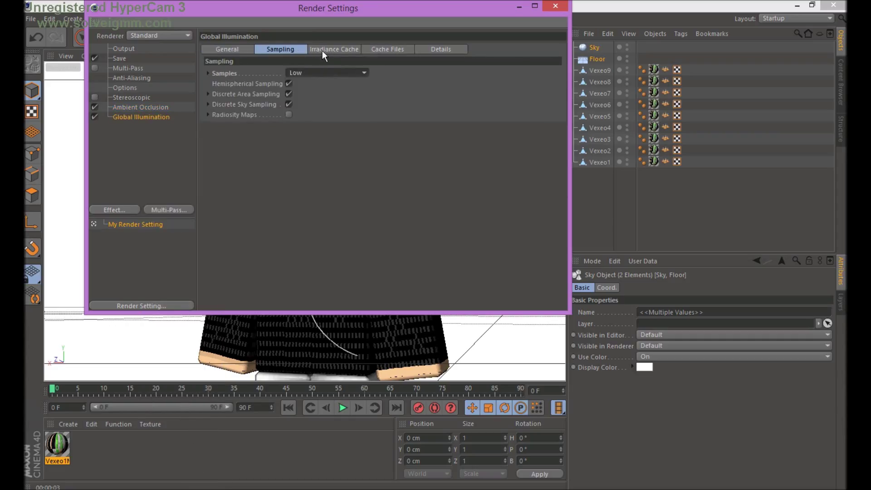
pyautogui.click(327, 49)
pyautogui.click(317, 73)
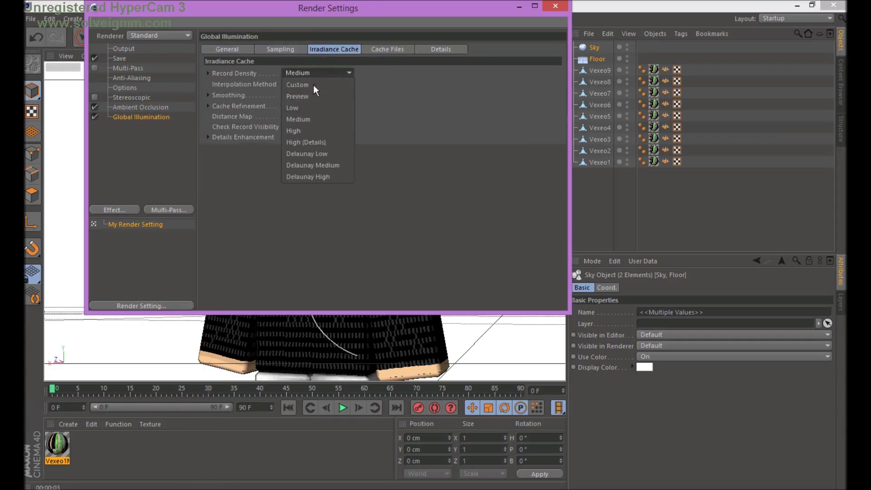
pyautogui.click(308, 106)
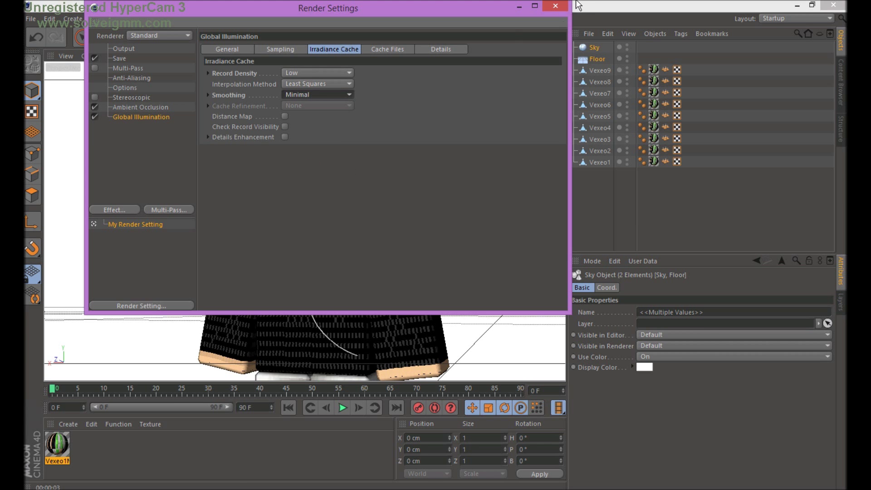
# - Close the render settings, add a Light object, and raise it high above the character to about Y 2298 cm
pyautogui.click(555, 5)
pyautogui.click(596, 59)
pyautogui.moveTo(551, 55); pyautogui.dragTo(436, 59)
pyautogui.click(494, 37)
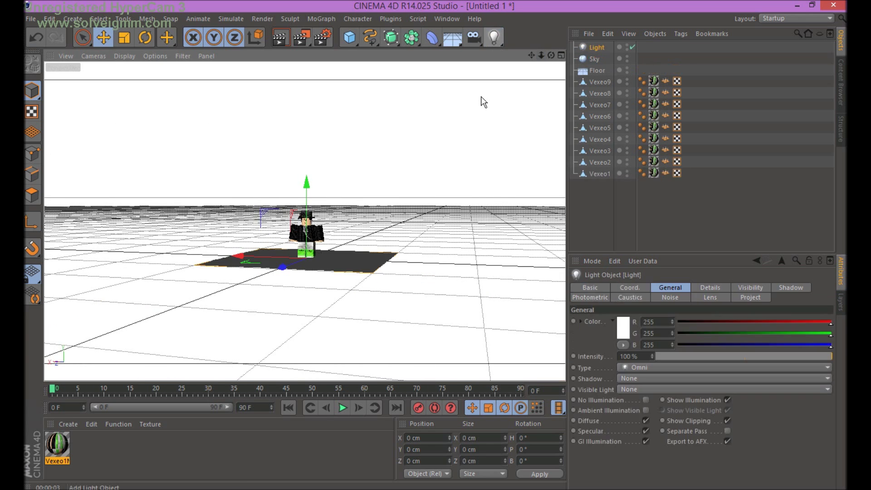
pyautogui.moveTo(306, 213); pyautogui.dragTo(322, 73)
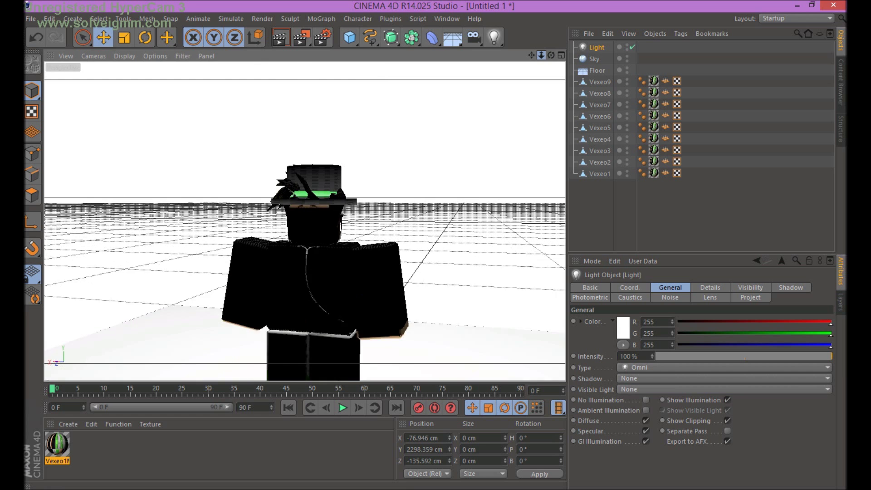
# - Set the light's shadow type to Shadow Maps (Soft)
pyautogui.click(633, 379)
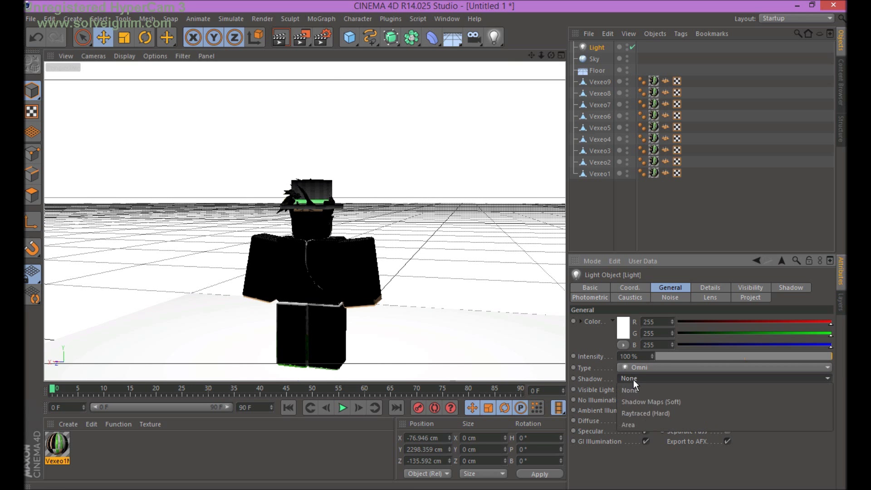
pyautogui.click(654, 401)
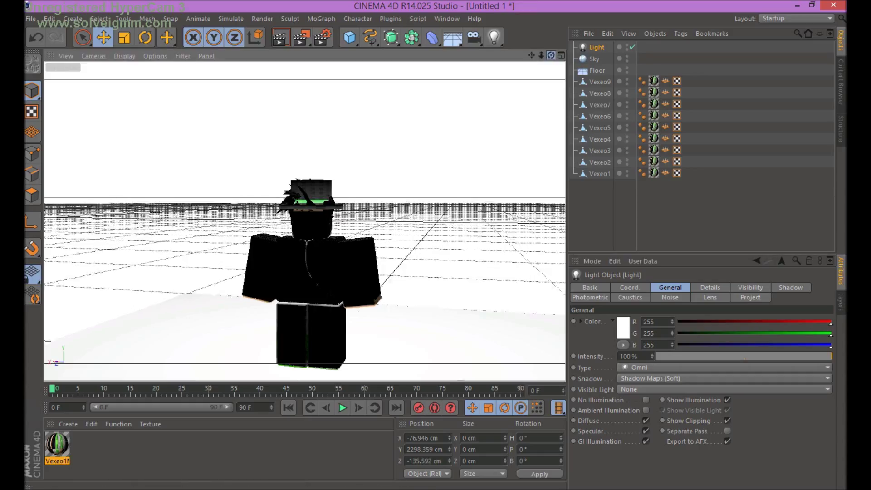
pyautogui.moveTo(541, 55); pyautogui.dragTo(546, 22)
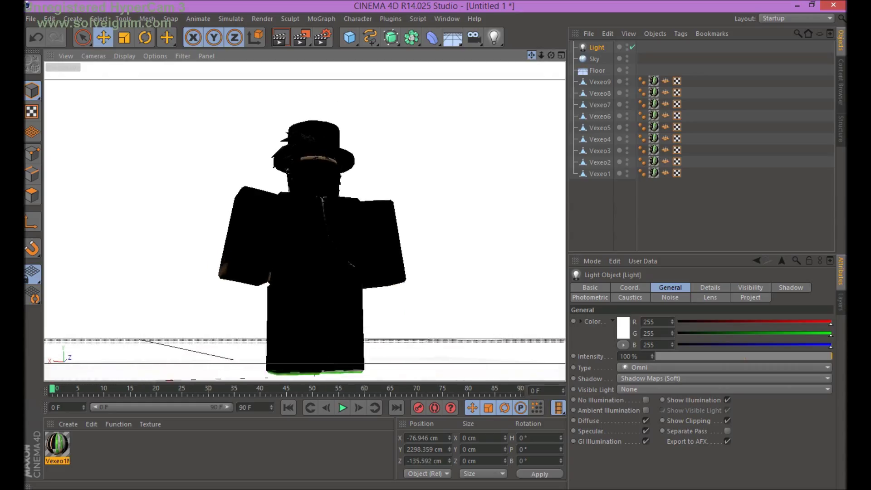
# - Group the objects Vexeo1 through Vexeo9 into one null and lower the group by about 6.5 cm
pyautogui.moveTo(545, 70); pyautogui.dragTo(534, 55)
pyautogui.click(591, 82)
pyautogui.keyDown('shift'); pyautogui.click(598, 174); pyautogui.keyUp('shift')
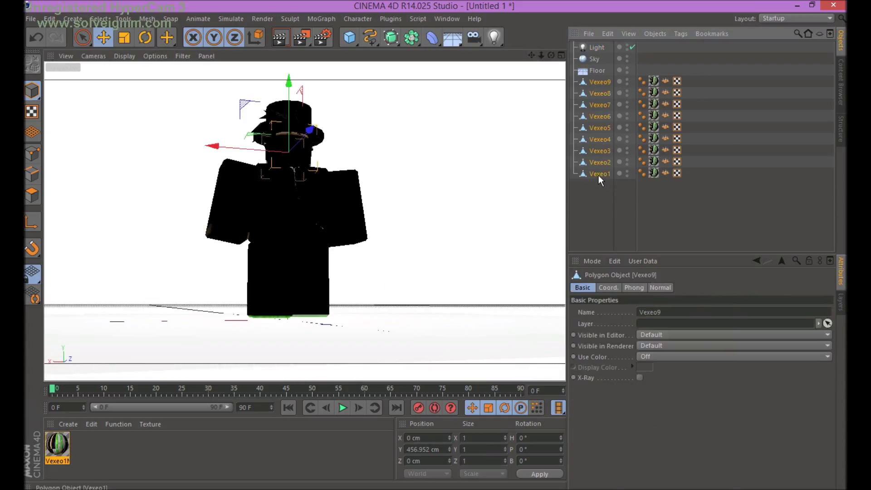
pyautogui.rightClick(598, 175)
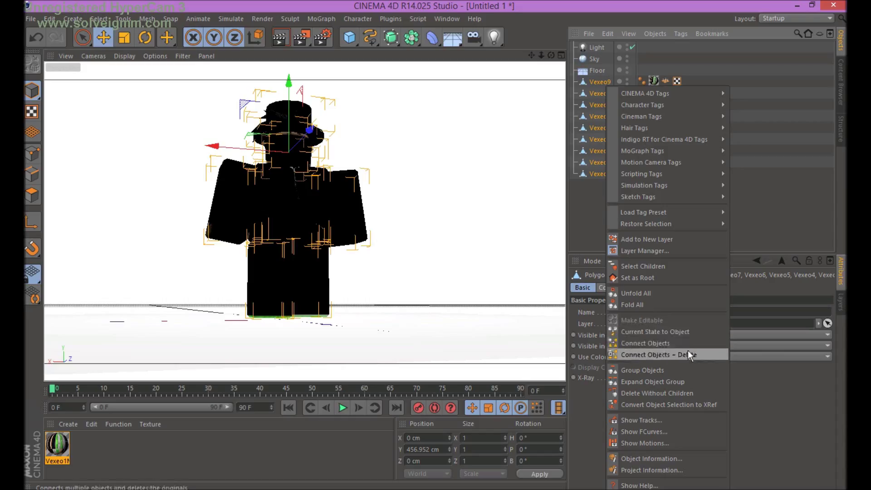
pyautogui.click(662, 370)
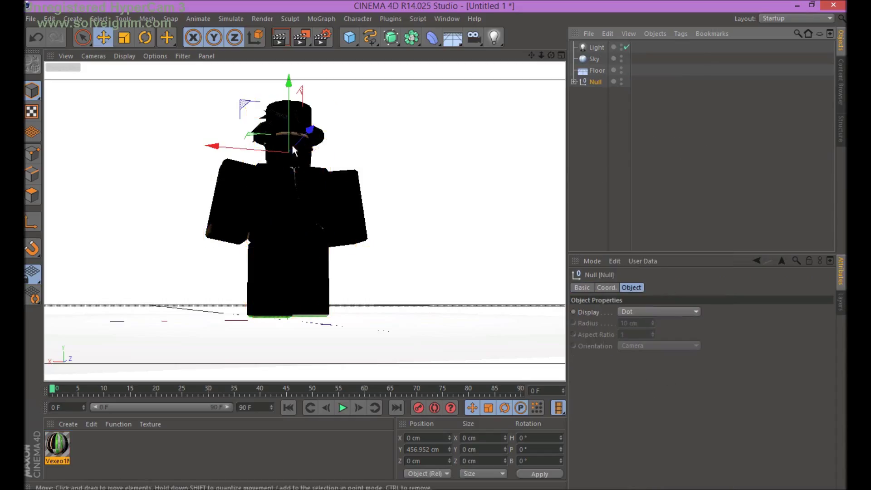
pyautogui.moveTo(289, 104)
pyautogui.mouseDown()
pyautogui.moveTo(292, 117)
pyautogui.moveTo(306, 104)
pyautogui.mouseUp()
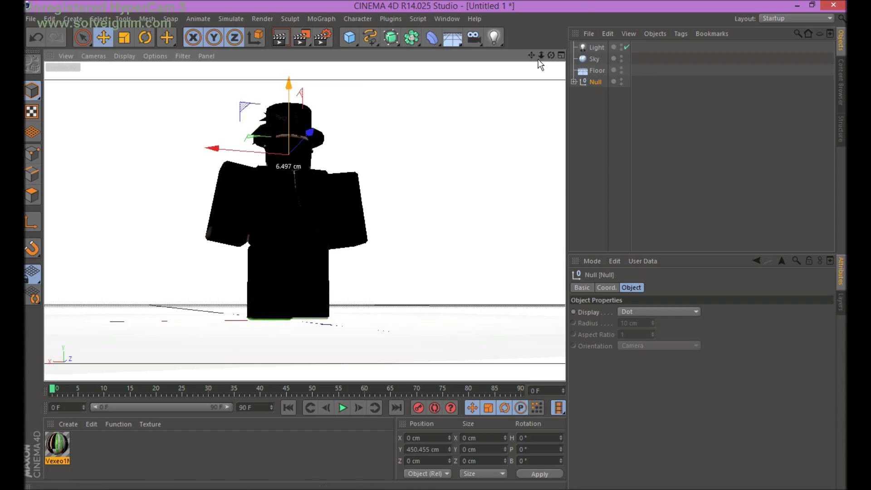
# - Render the active view as a preview, and frame the character straight from the front
pyautogui.moveTo(531, 55); pyautogui.dragTo(470, 60)
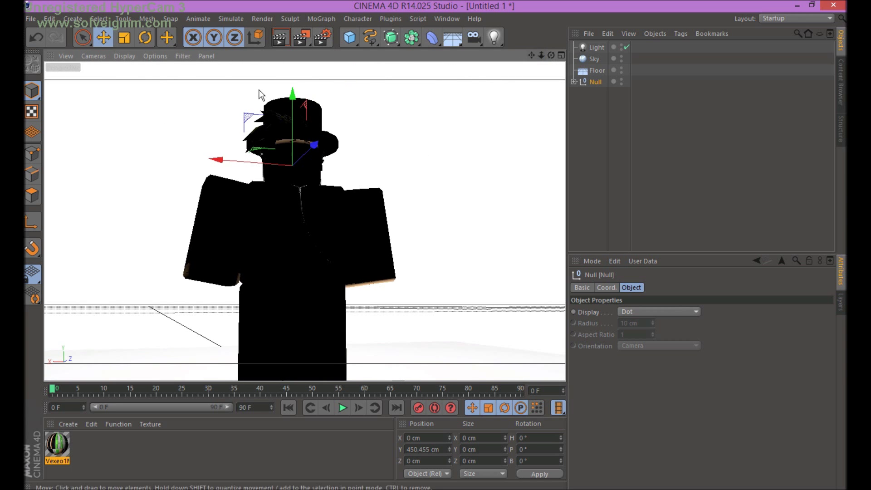
pyautogui.click(280, 38)
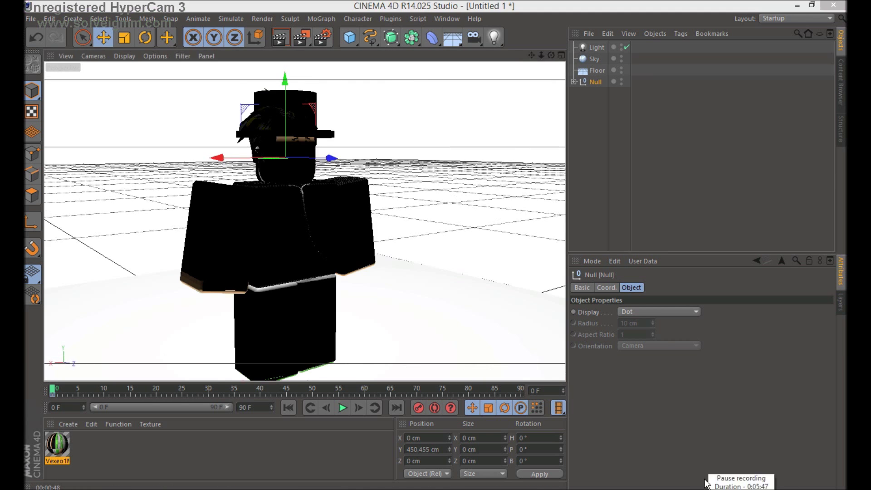
pyautogui.moveTo(551, 55)
pyautogui.mouseDown()
pyautogui.moveTo(540, 45)
pyautogui.moveTo(551, 55)
pyautogui.mouseUp()
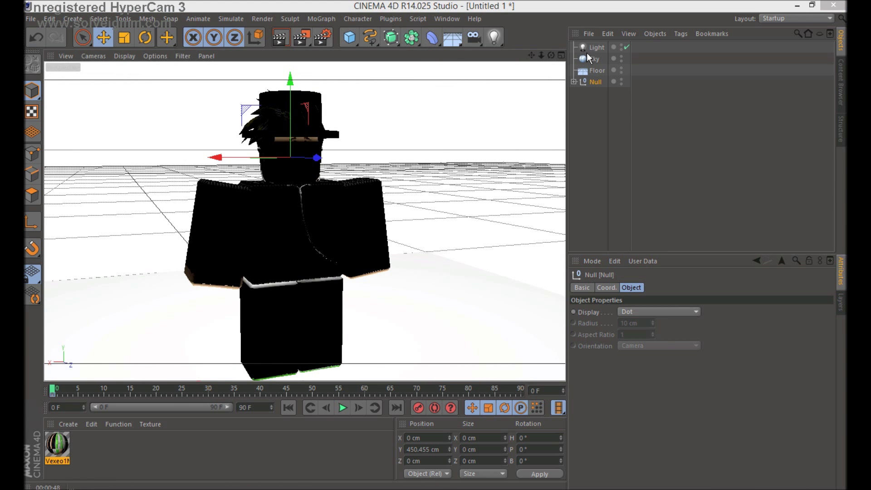
pyautogui.moveTo(551, 55); pyautogui.dragTo(535, 56)
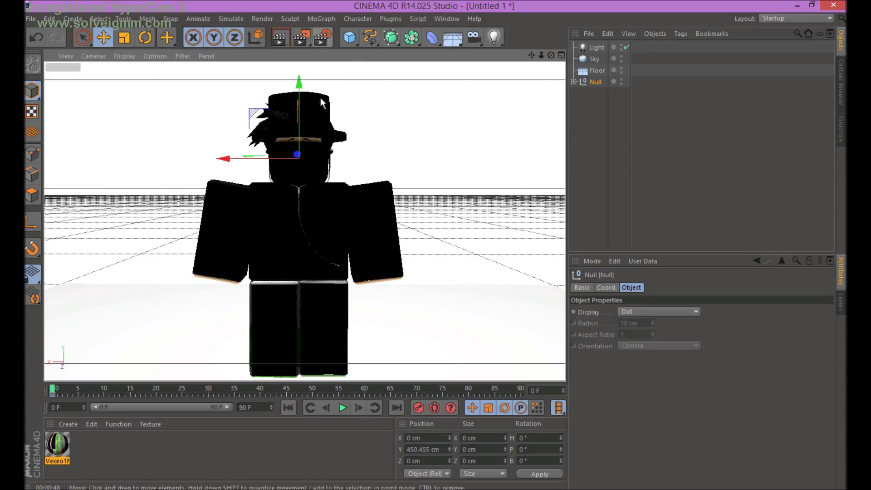
# - Set the save format in the render settings to Photoshop (PSD)
pyautogui.click(322, 38)
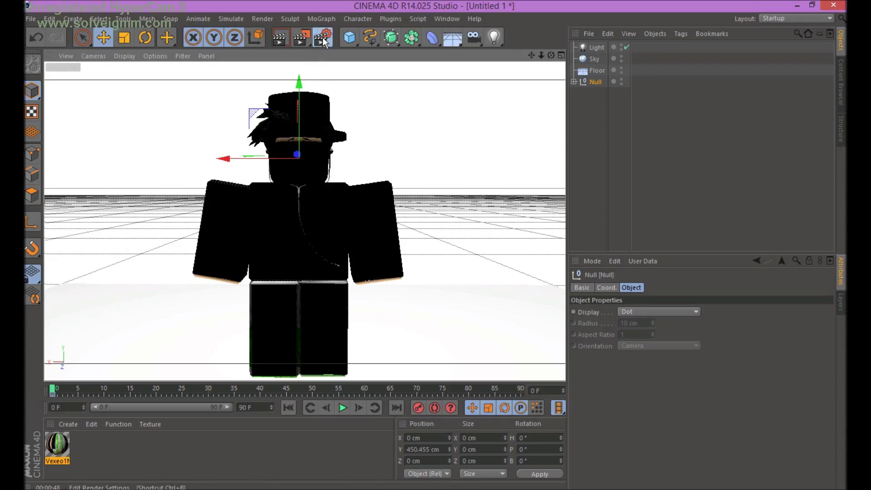
pyautogui.click(120, 59)
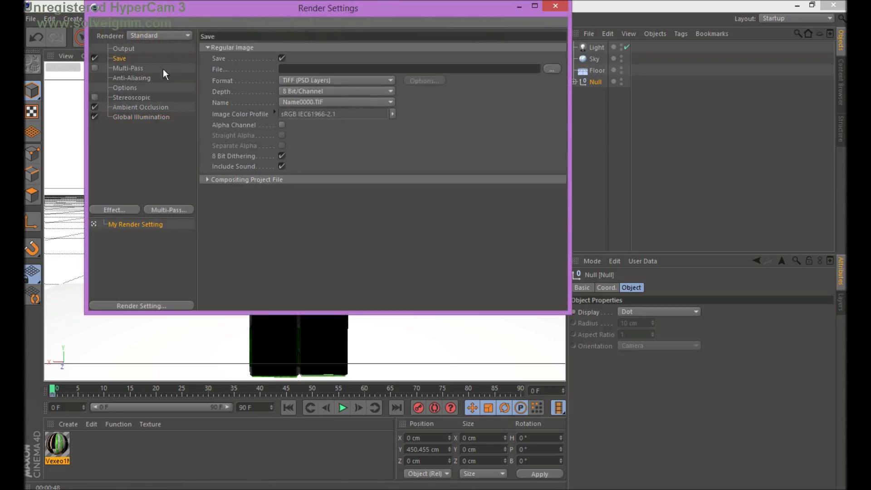
pyautogui.click(303, 81)
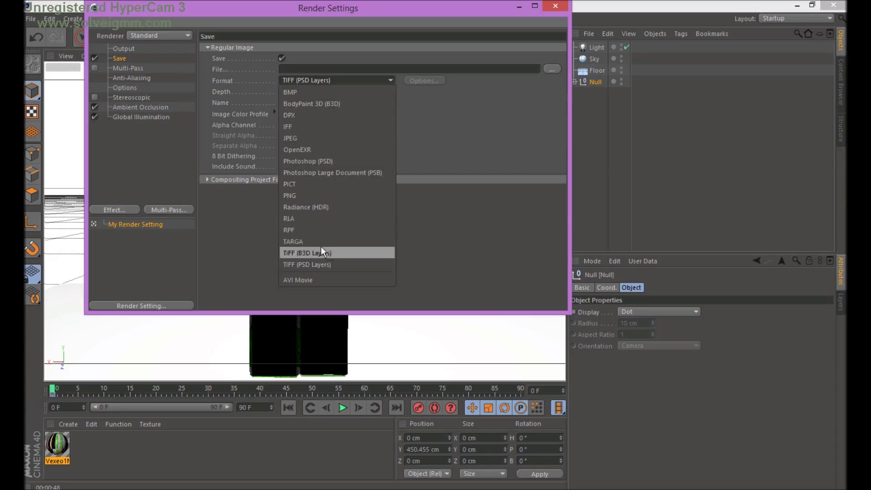
pyautogui.click(318, 196)
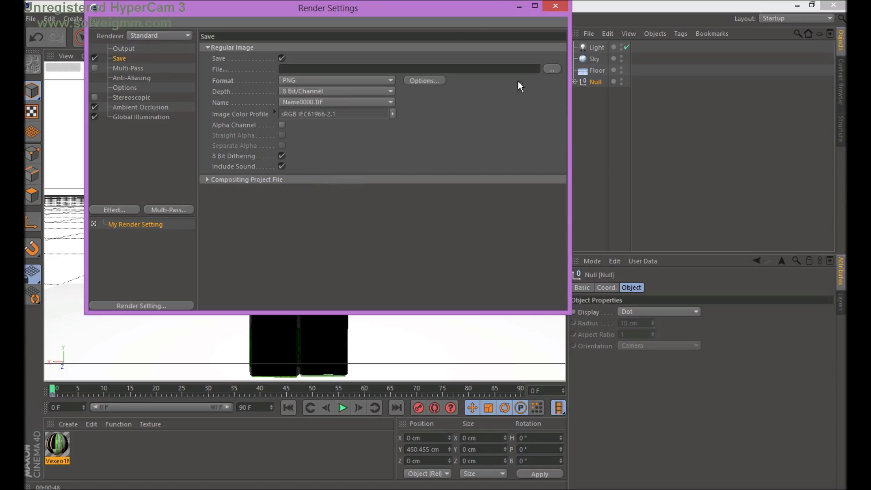
pyautogui.click(378, 81)
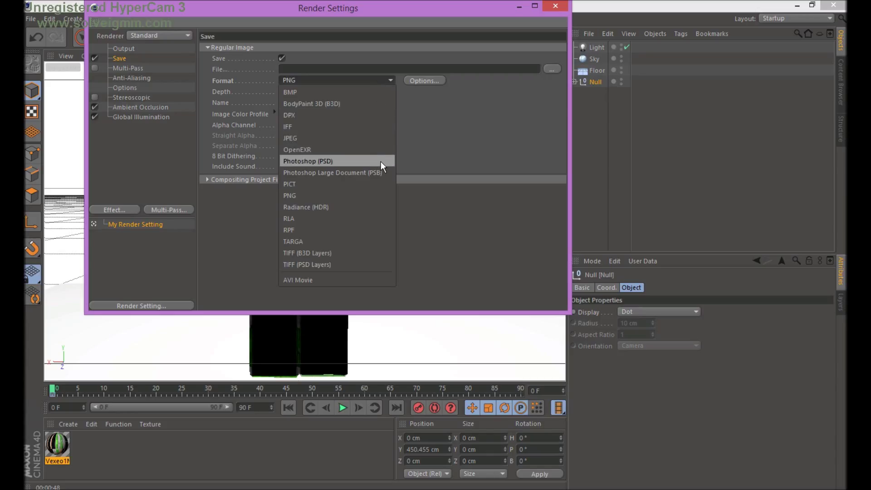
pyautogui.click(380, 161)
pyautogui.click(374, 81)
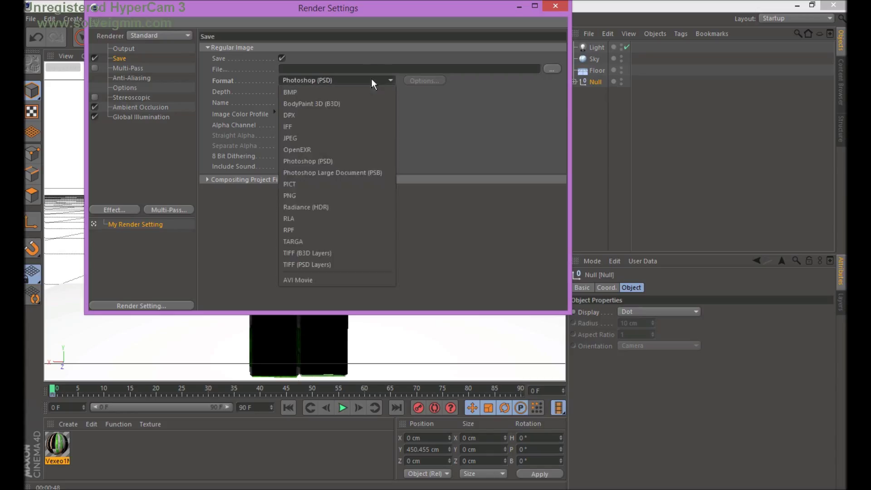
pyautogui.click(330, 161)
# - Set the render's output file to TestingYT in the Other folder of ~GFX, and close the render settings
pyautogui.click(552, 68)
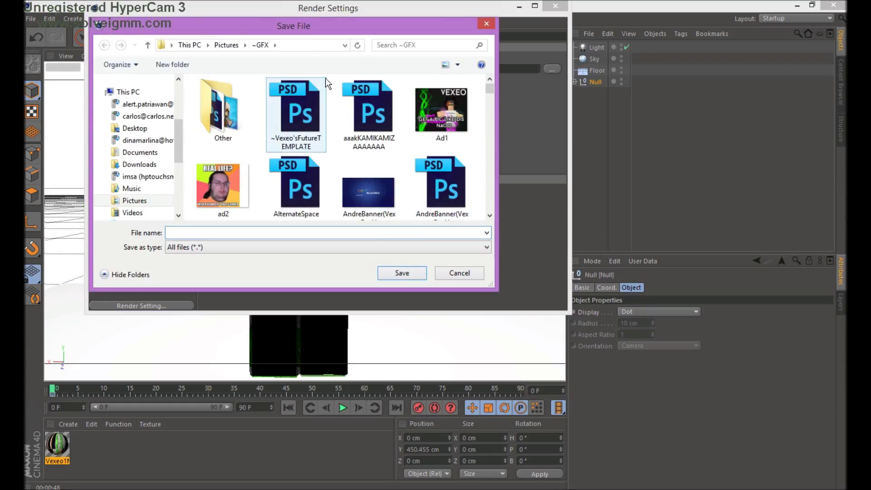
pyautogui.doubleClick(223, 102)
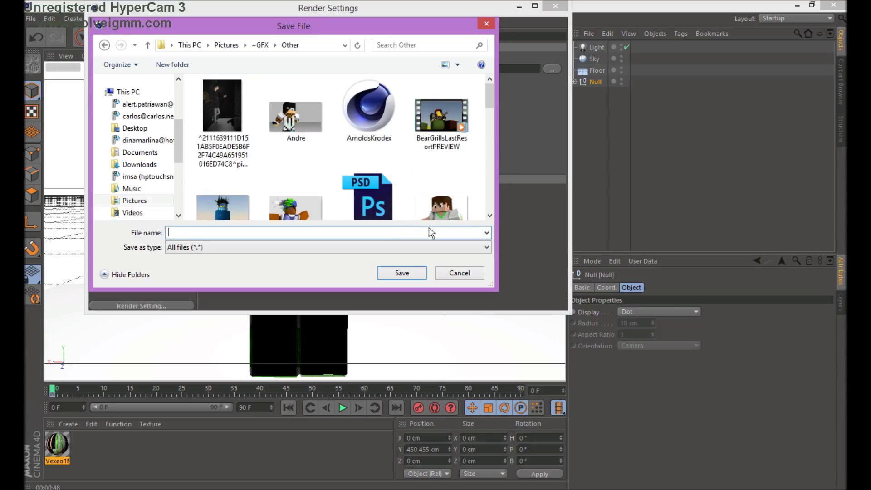
pyautogui.write('TestingYT')
pyautogui.press('Return')
pyautogui.click(554, 7)
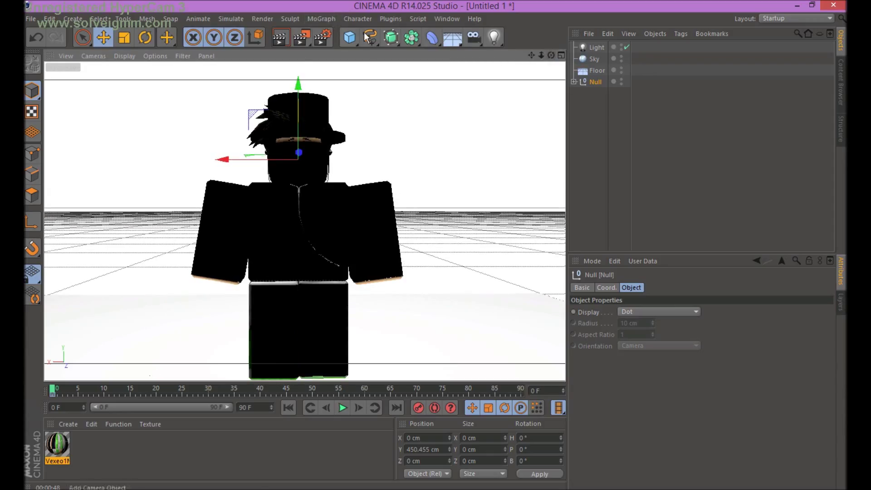
# - Render the scene to the Picture Viewer and fit the whole image in the viewer
pyautogui.click(305, 36)
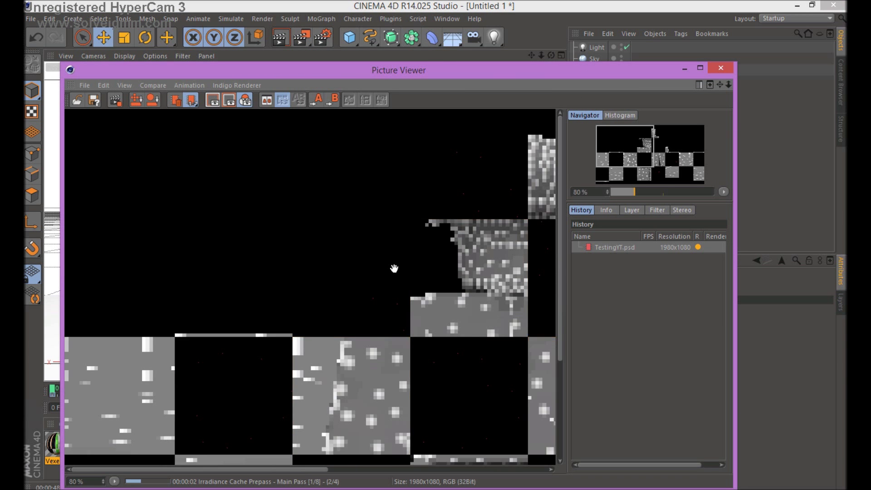
pyautogui.scroll(-3, 393, 268)
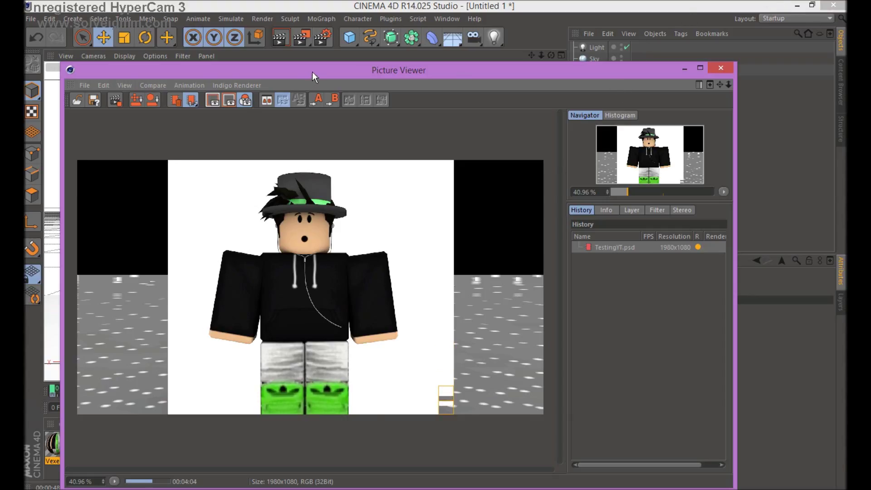
pyautogui.moveTo(312, 71); pyautogui.dragTo(330, 44)
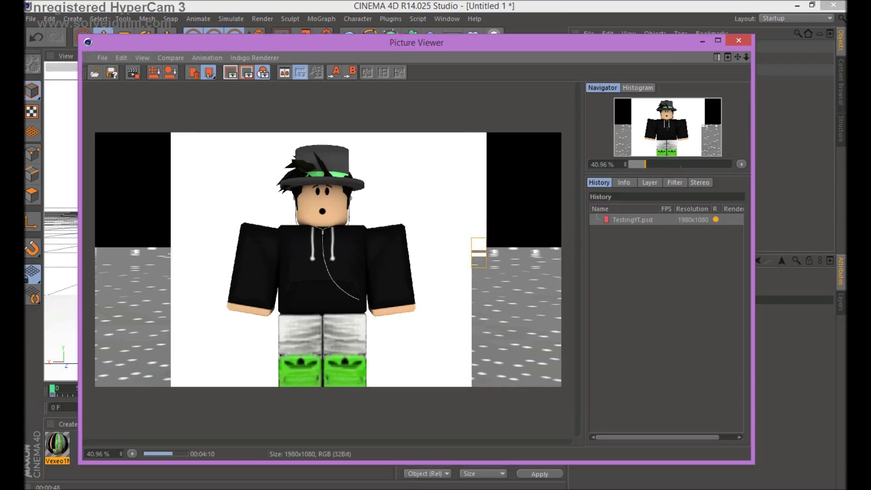
# - Switch to File Explorer and open the Other folder inside ~GFX in the Pictures library
pyautogui.click(299, 489)
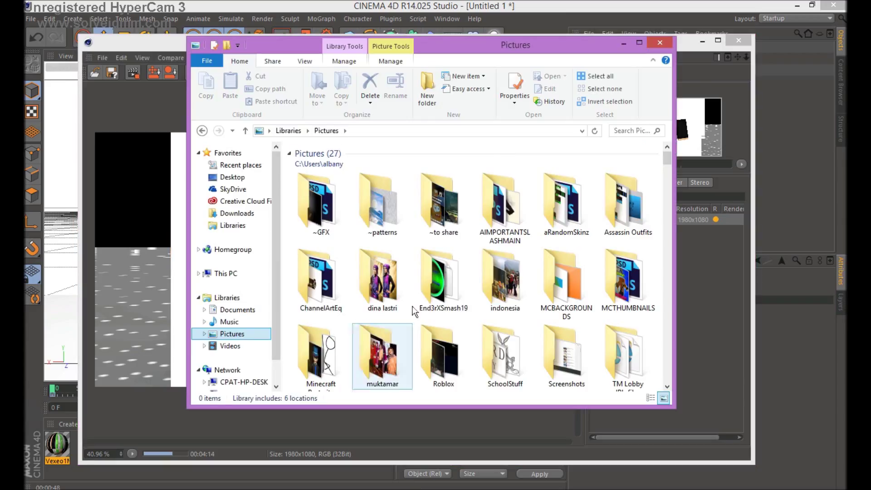
pyautogui.click(327, 208)
pyautogui.doubleClick(328, 209)
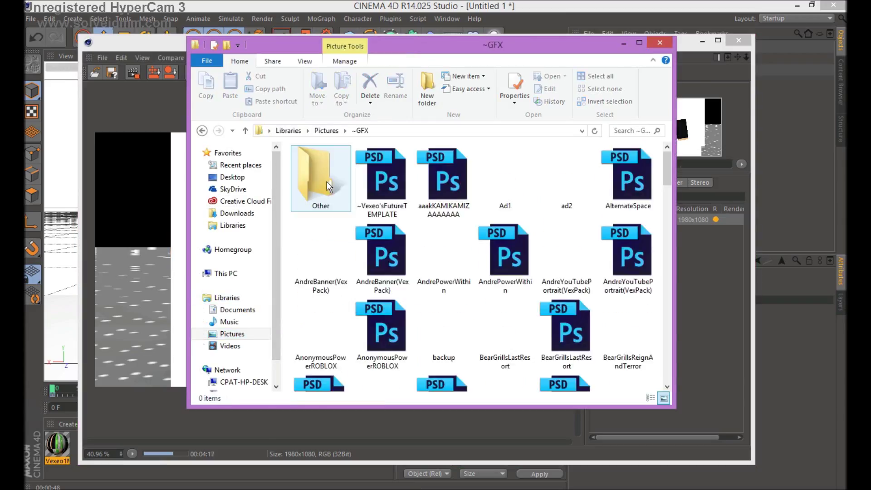
pyautogui.doubleClick(329, 184)
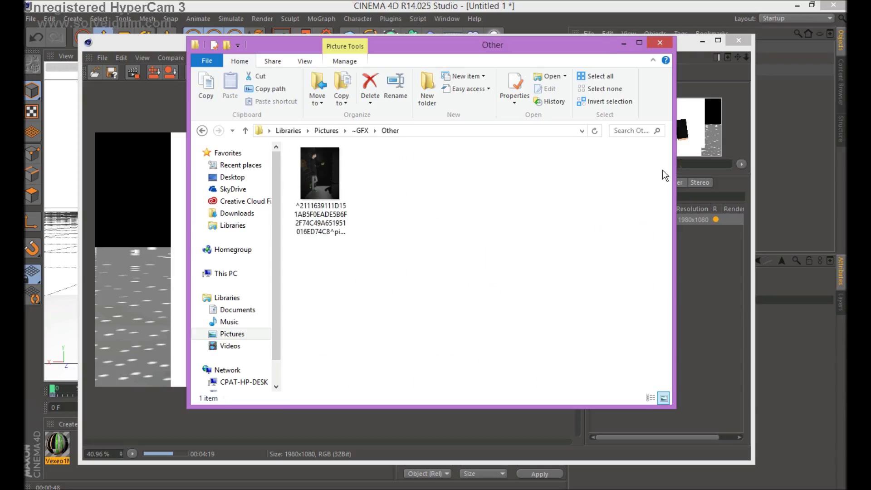